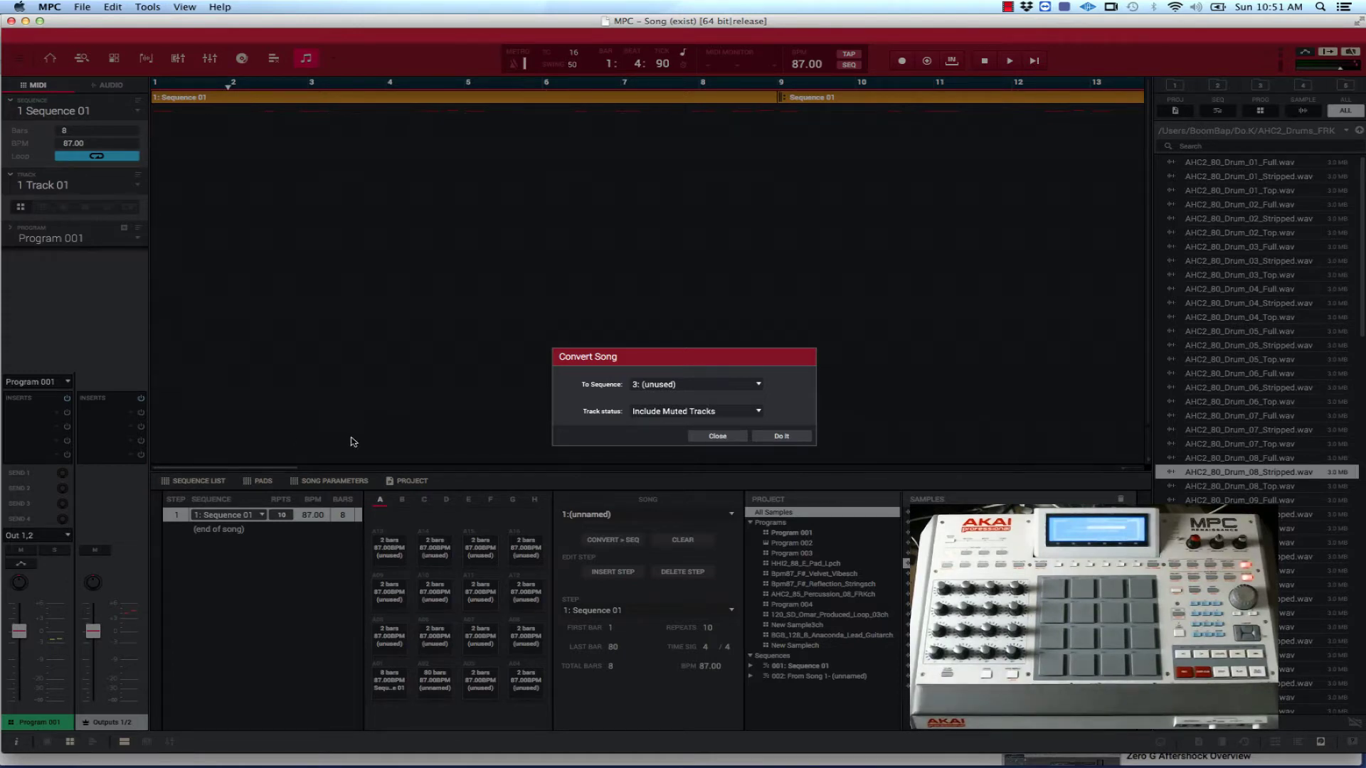
# Convert the song into unused sequence 3, 'From Song 1', including muted tracks.
pyautogui.click(782, 436)
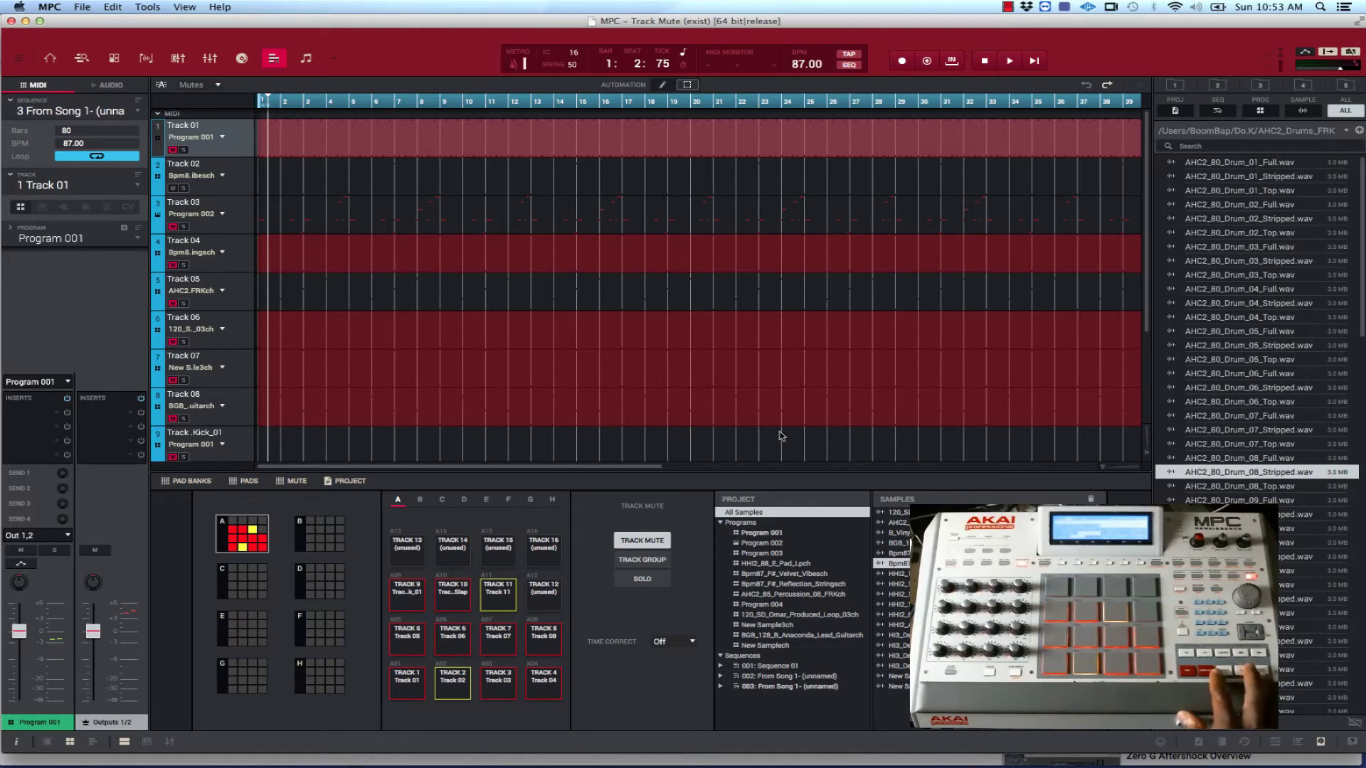
# Start playback of the 80-bar From Song 1 sequence to record live track mutes.
pyautogui.press('space')
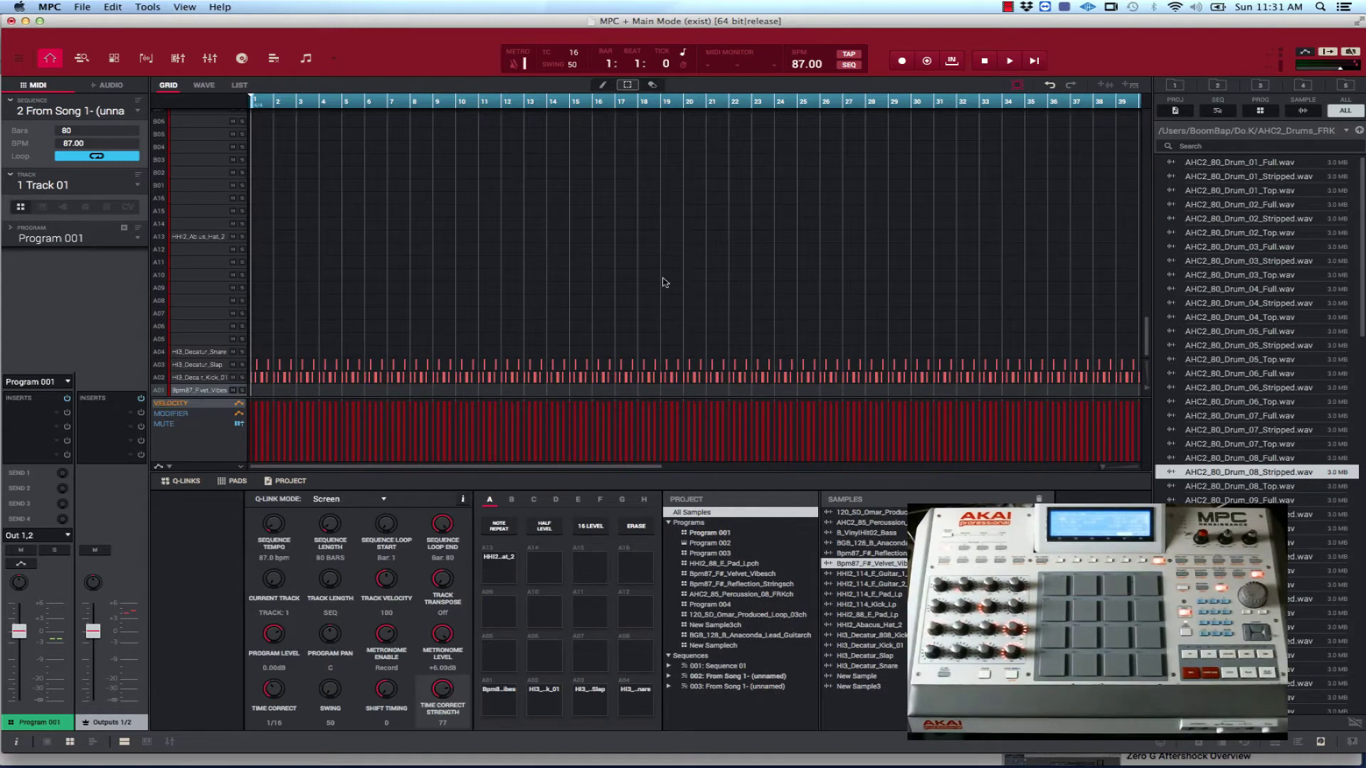
# Show the Export submenu under the File menu.
pyautogui.click(83, 9)
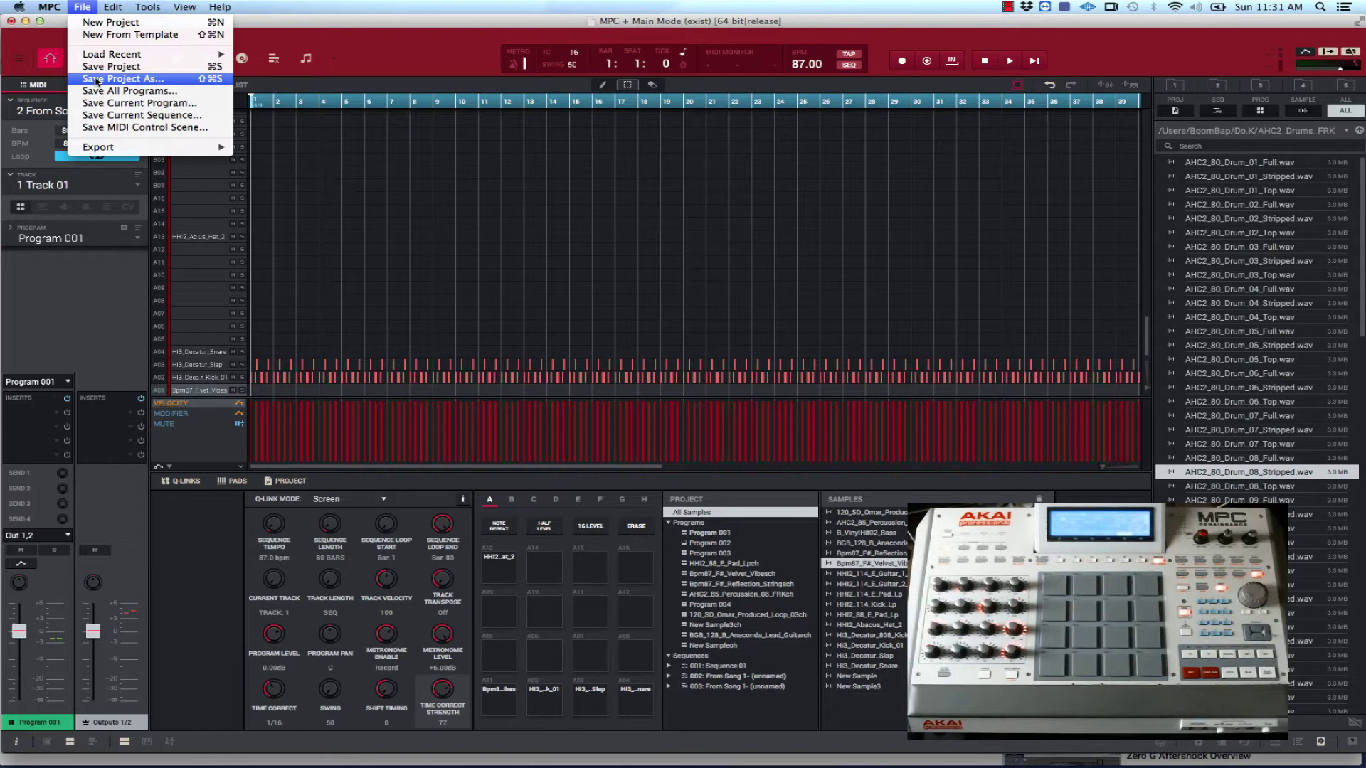
pyautogui.moveTo(100, 149)
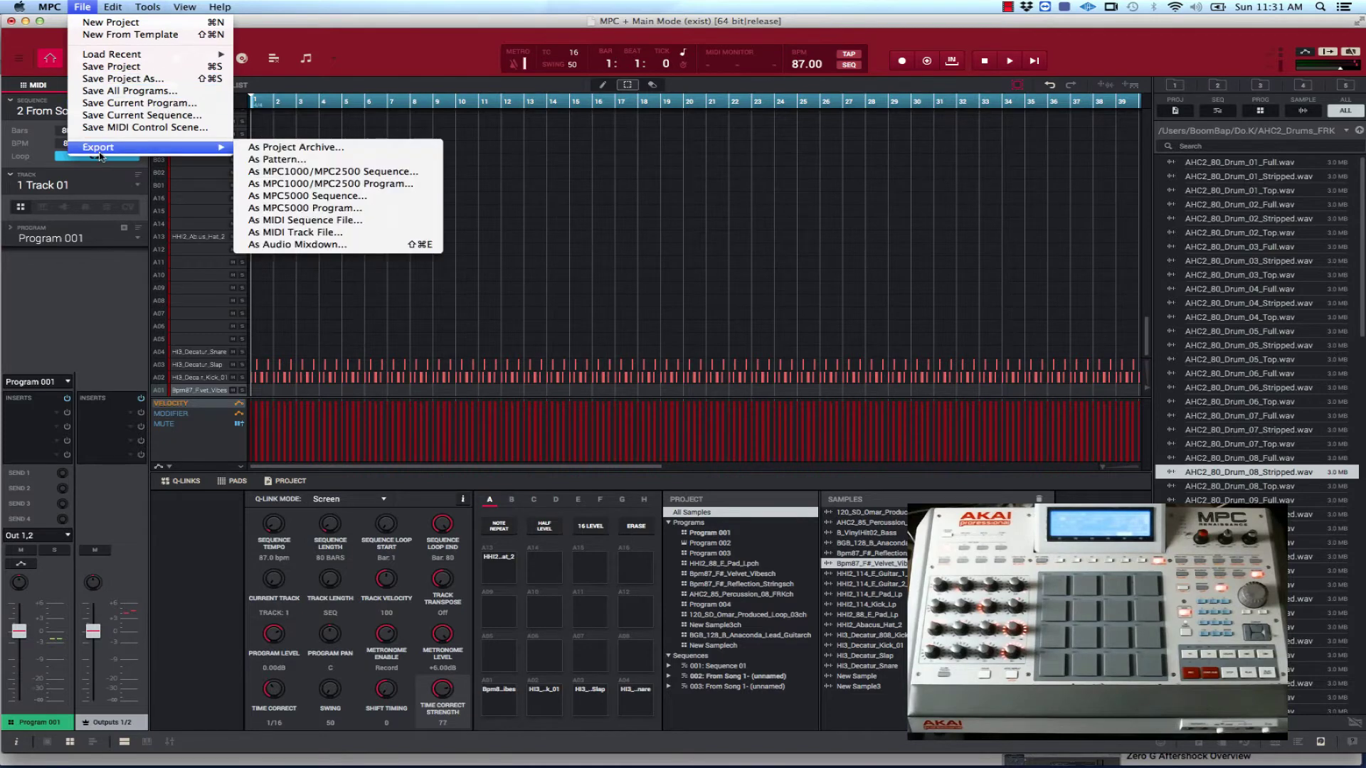
# Choose the Audio Mixdown export and enable Explode tracks for separate track files.
pyautogui.click(276, 246)
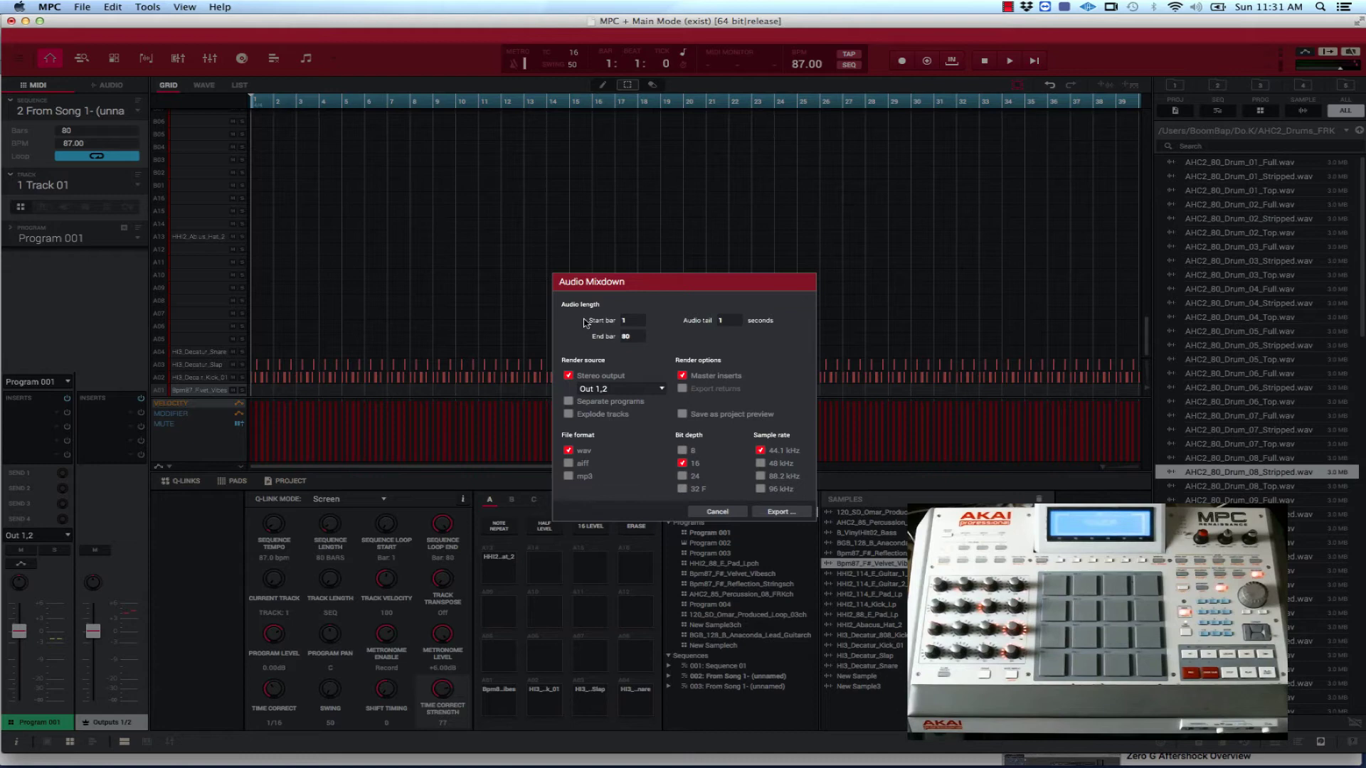
pyautogui.click(568, 414)
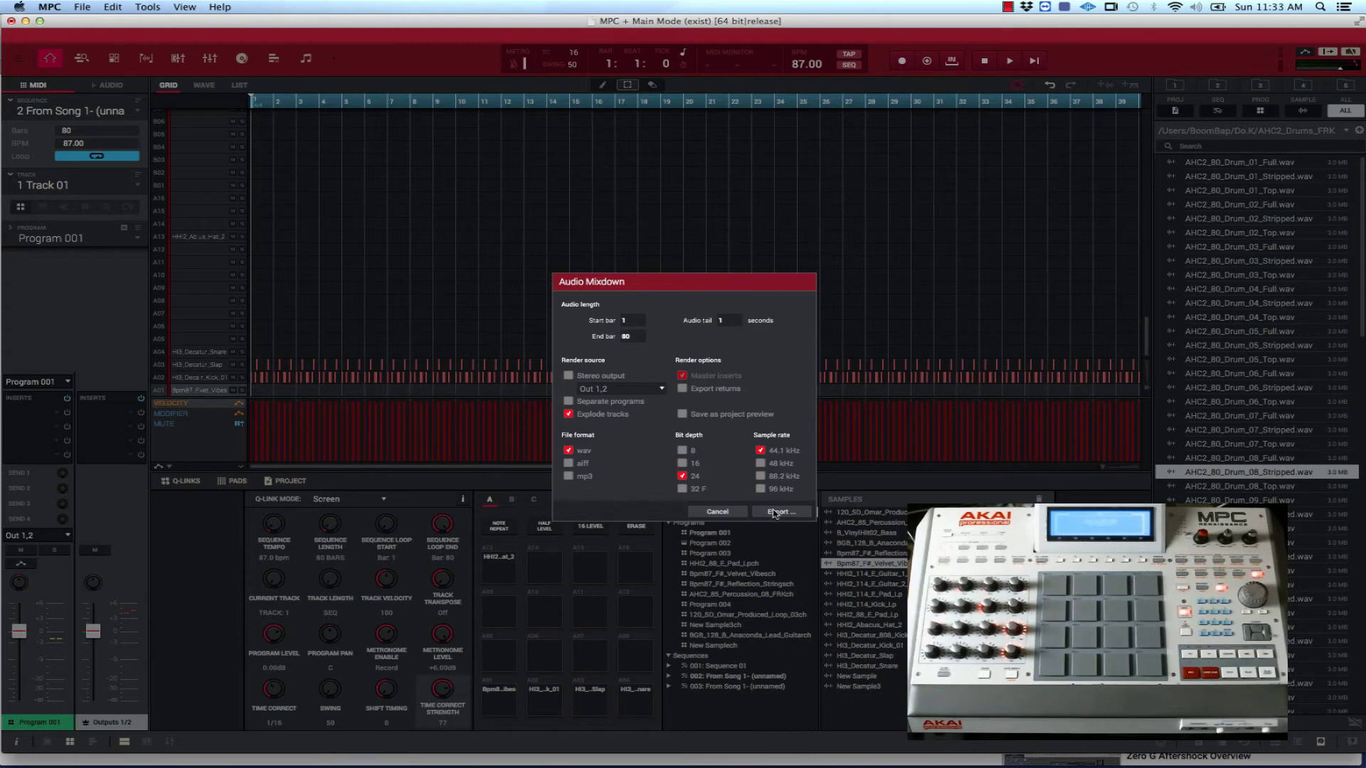
# Proceed to the save location and browse up to the Documents folder.
pyautogui.click(775, 512)
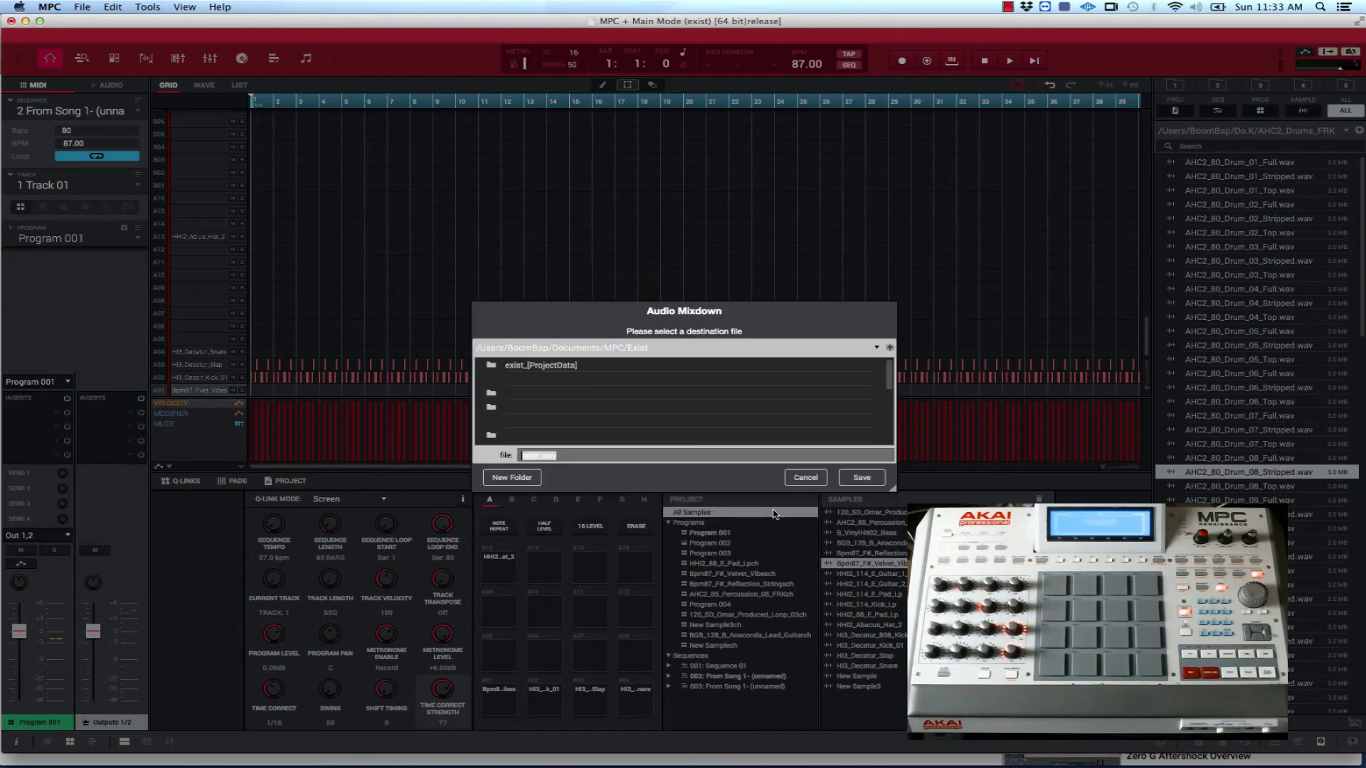
pyautogui.click(516, 484)
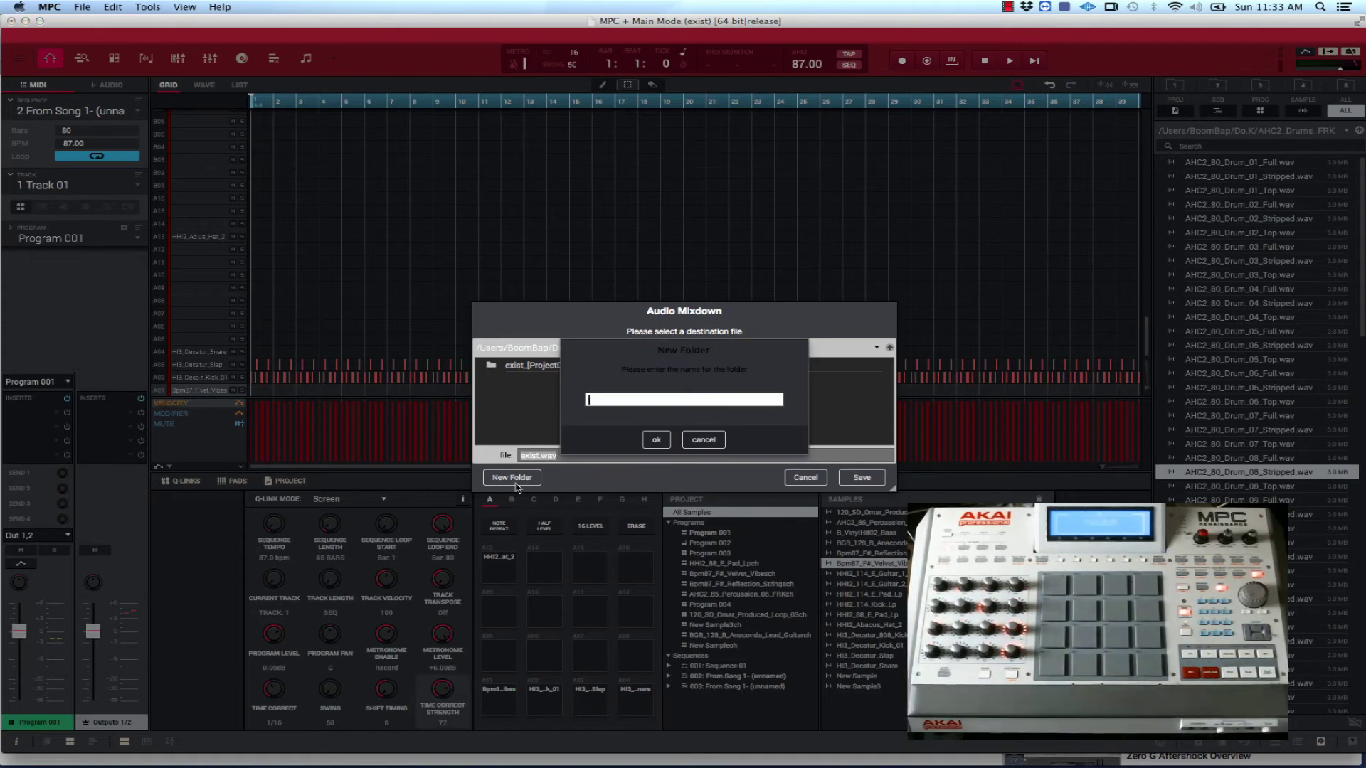
pyautogui.click(701, 440)
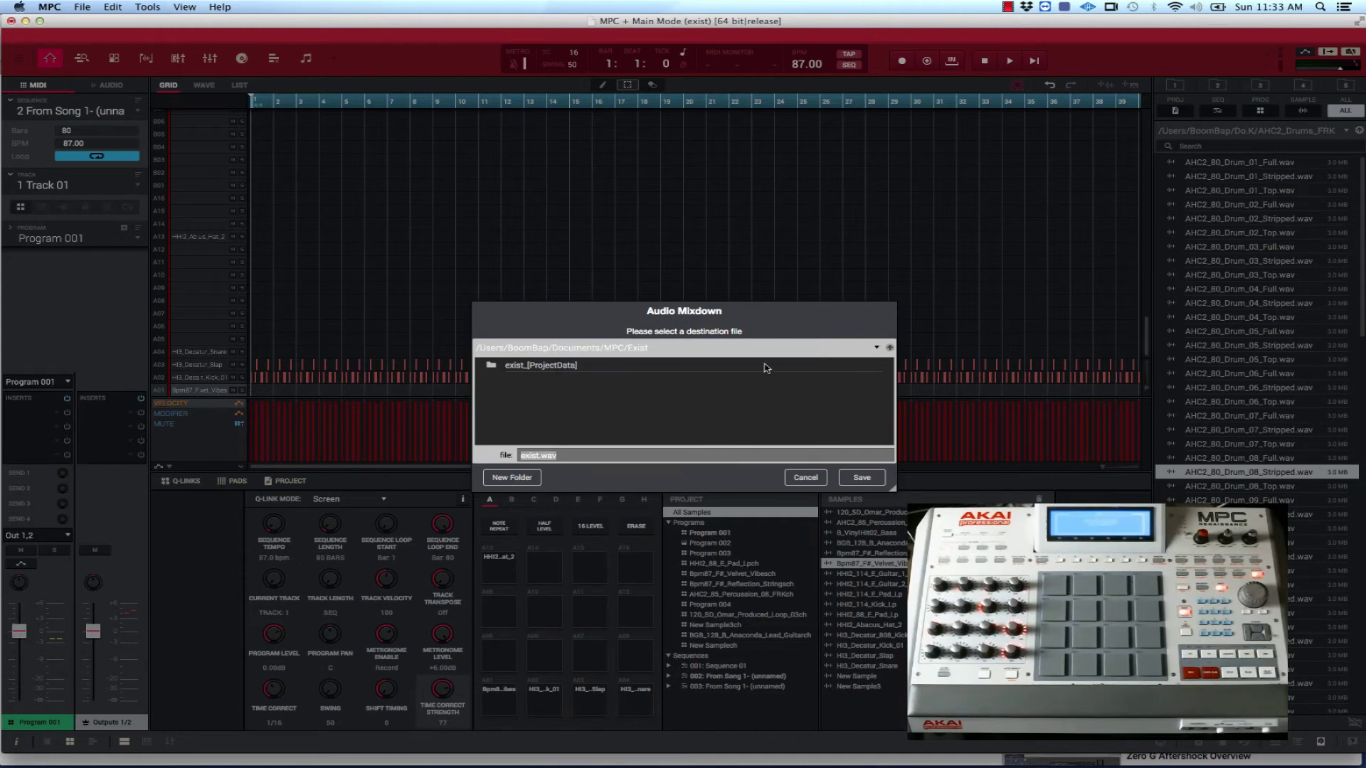
pyautogui.click(877, 348)
pyautogui.click(784, 381)
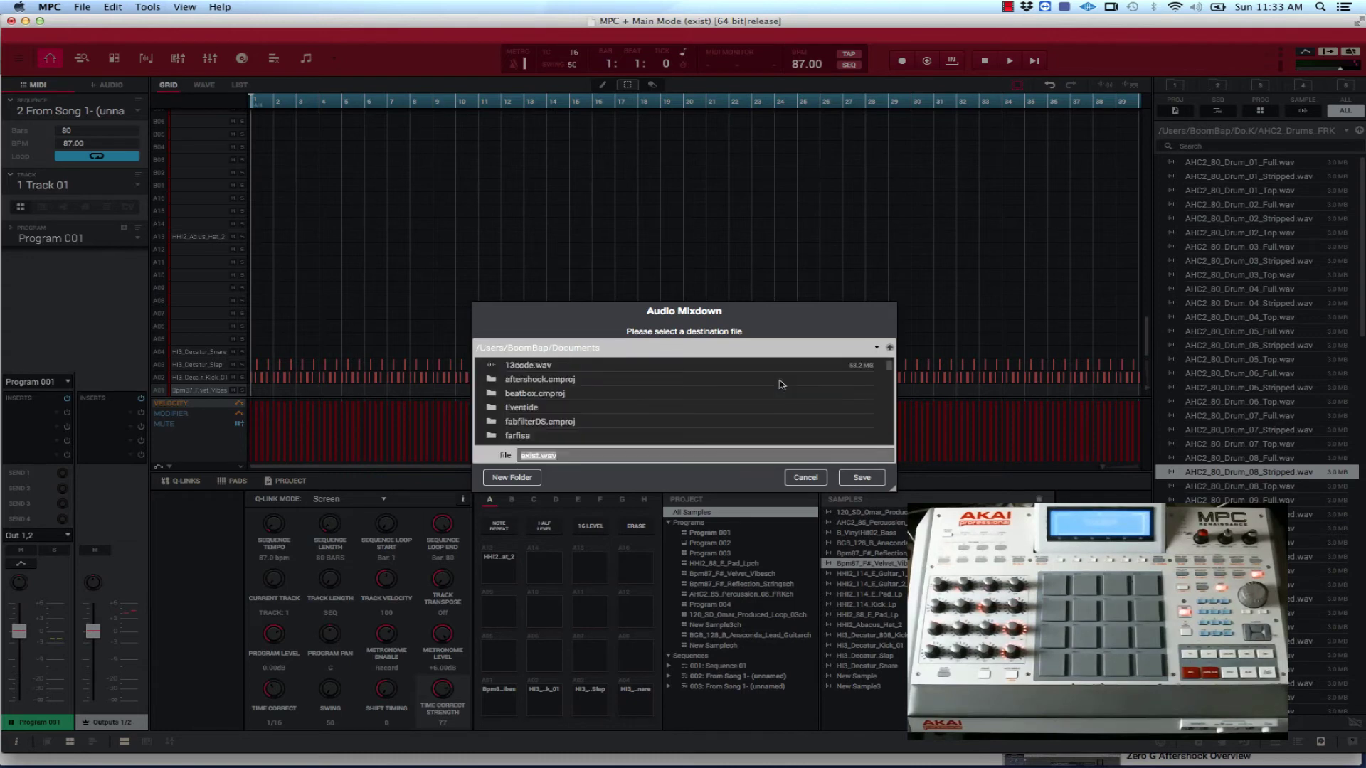
pyautogui.scroll(-2, 689, 424)
pyautogui.scroll(-5, 690, 420)
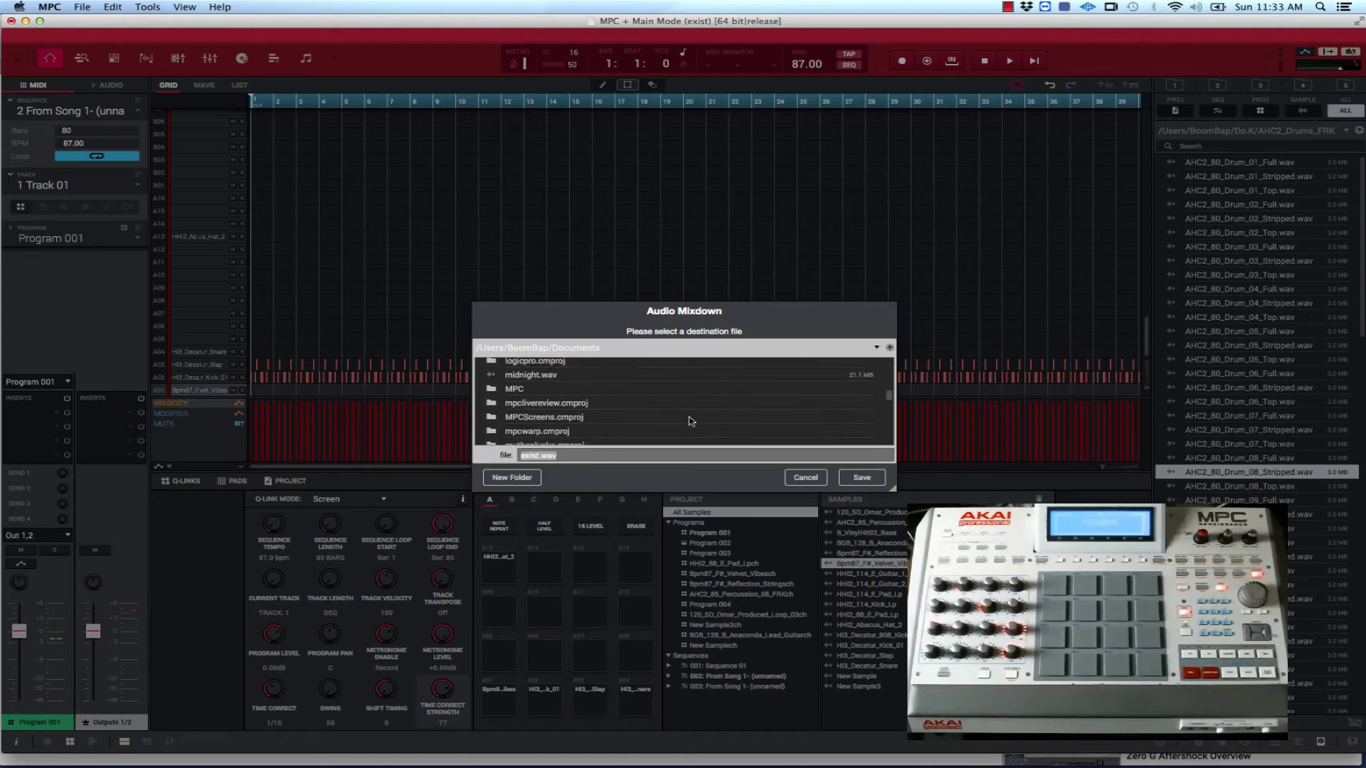
pyautogui.scroll(5, 697, 418)
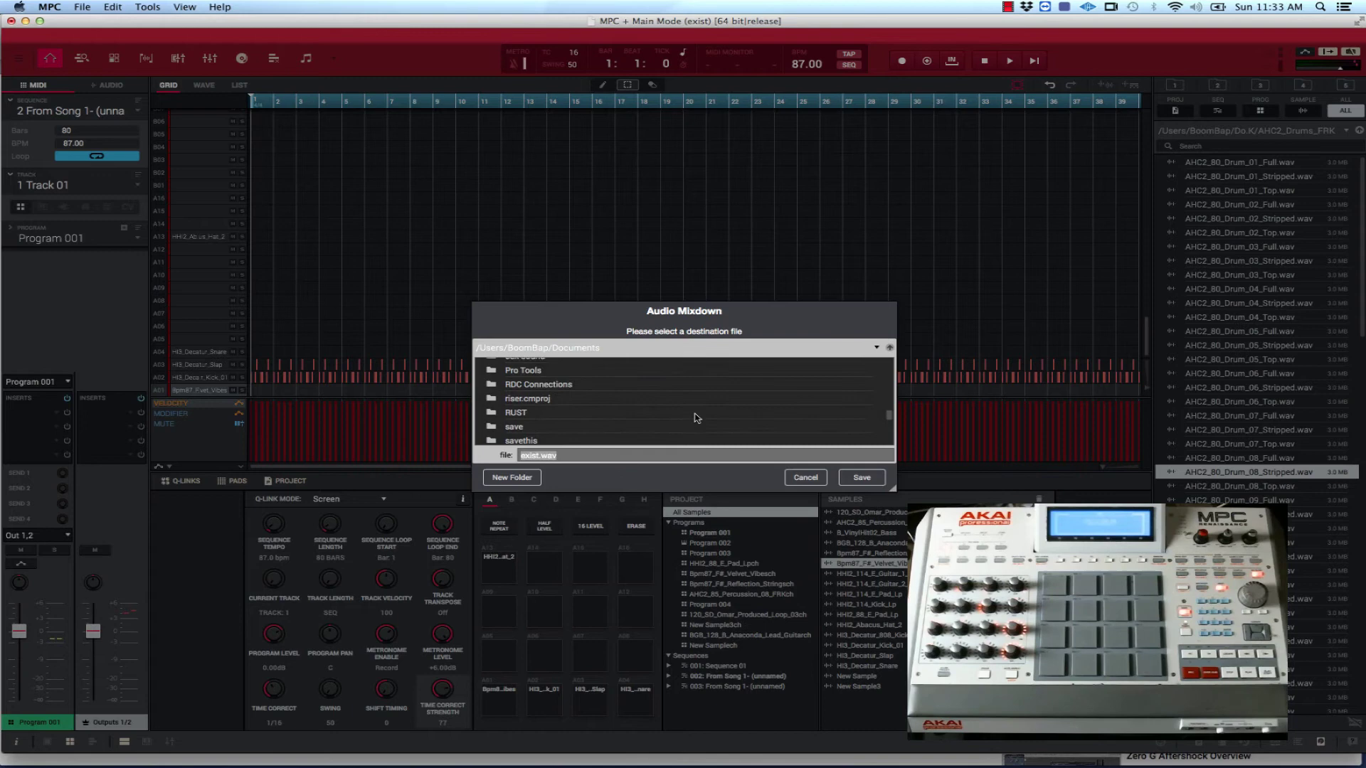
pyautogui.scroll(-3, 697, 419)
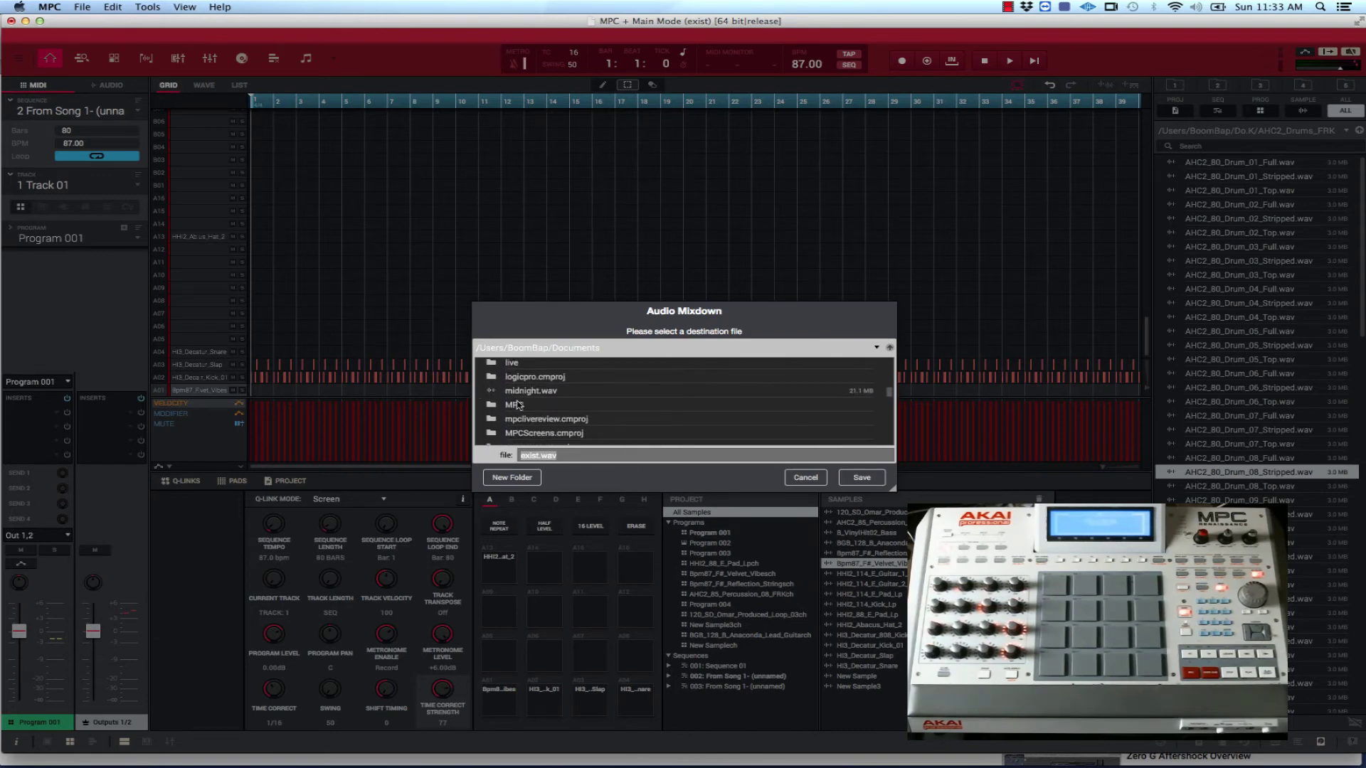
# Navigate into the MPC folder and then its export subfolder.
pyautogui.doubleClick(515, 406)
pyautogui.scroll(-5, 552, 420)
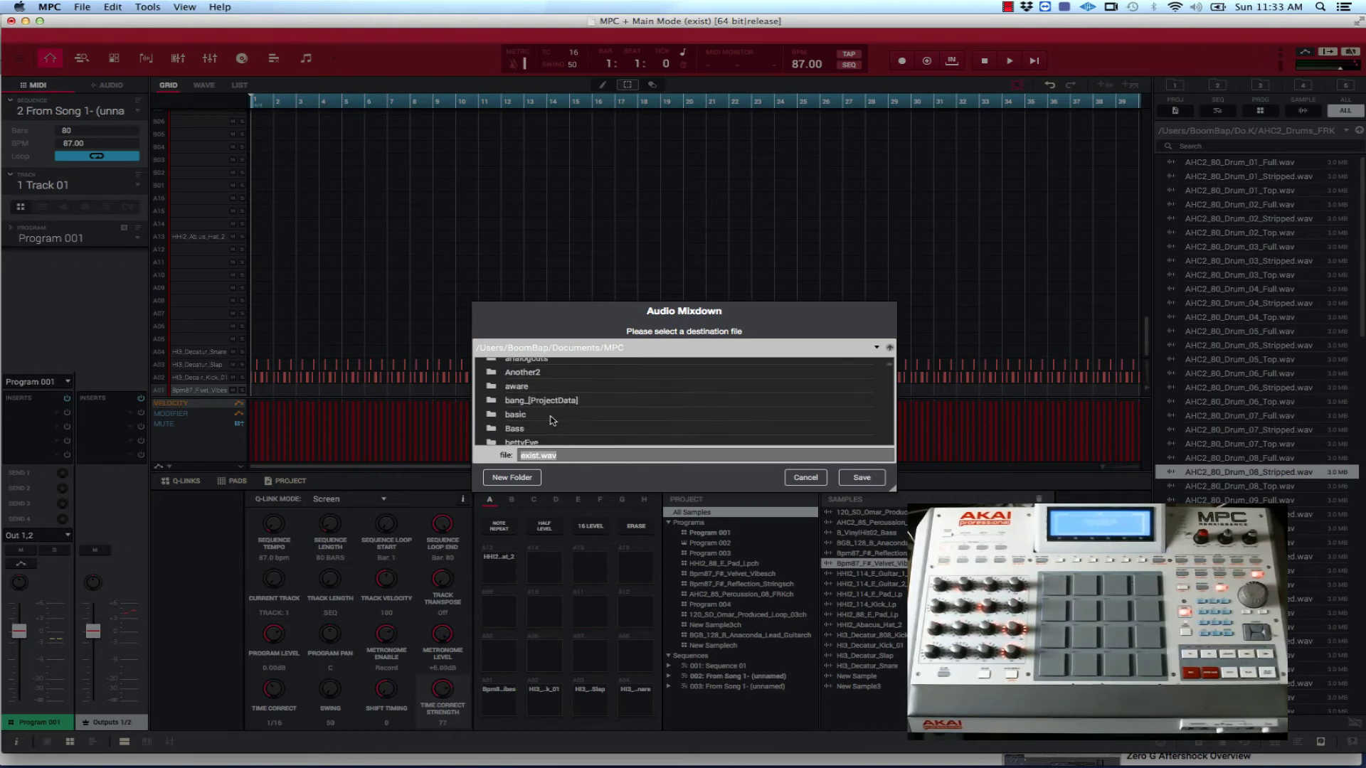
pyautogui.scroll(-8, 552, 420)
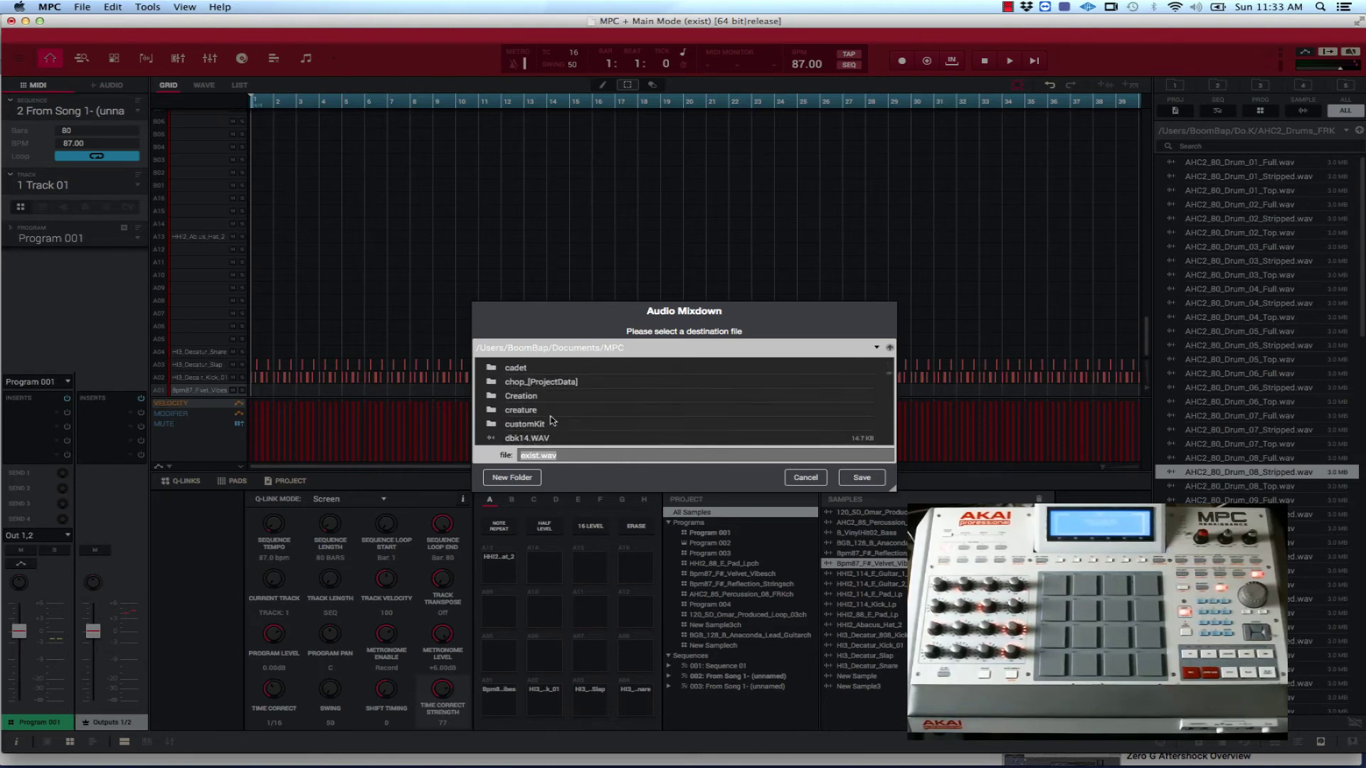
pyautogui.scroll(-1, 552, 420)
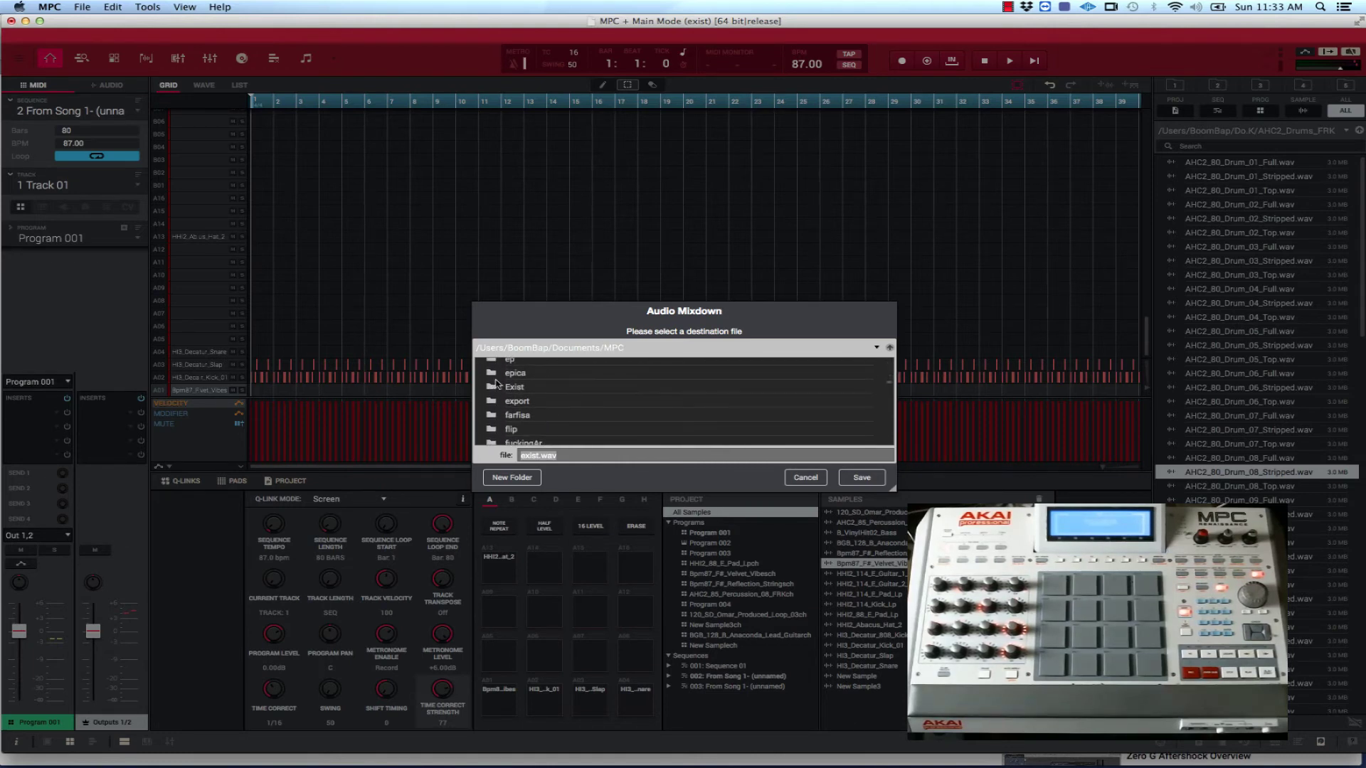
pyautogui.doubleClick(516, 390)
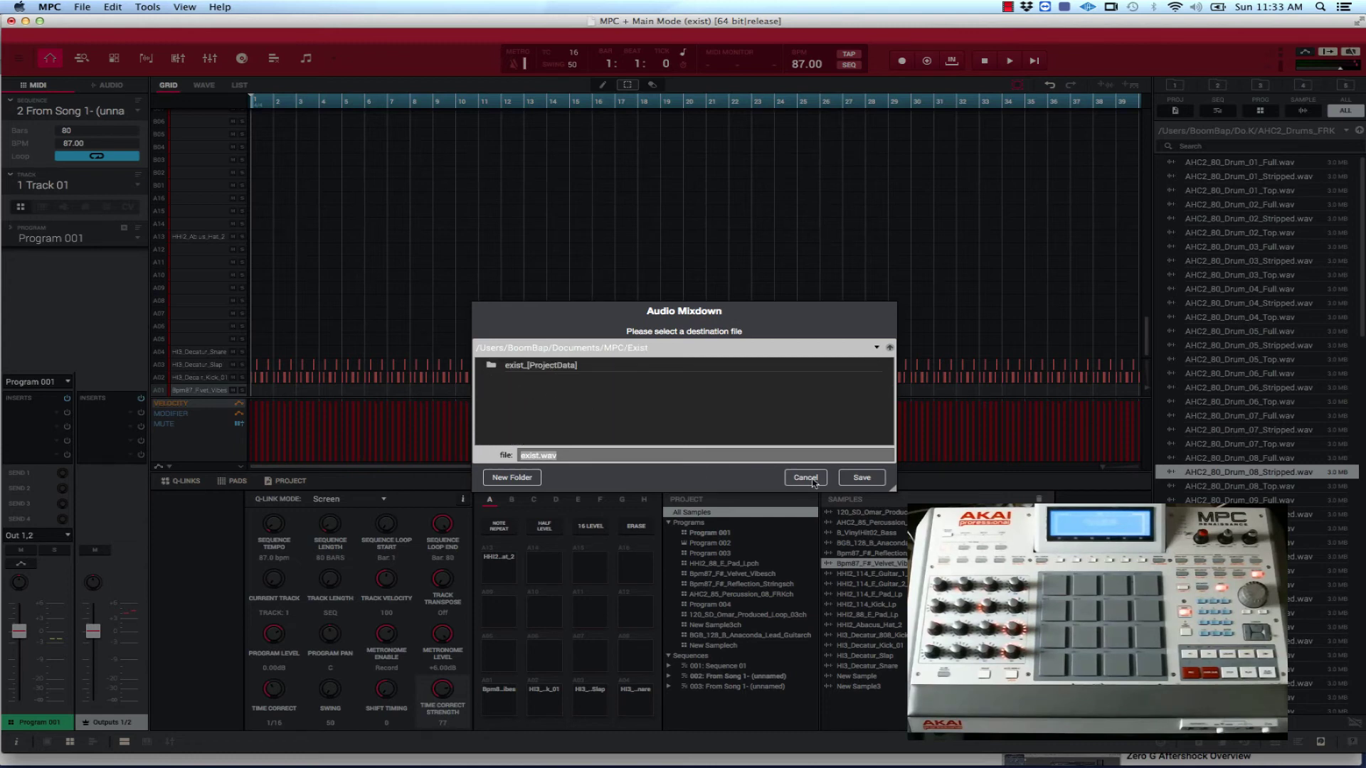
pyautogui.click(877, 350)
pyautogui.click(891, 349)
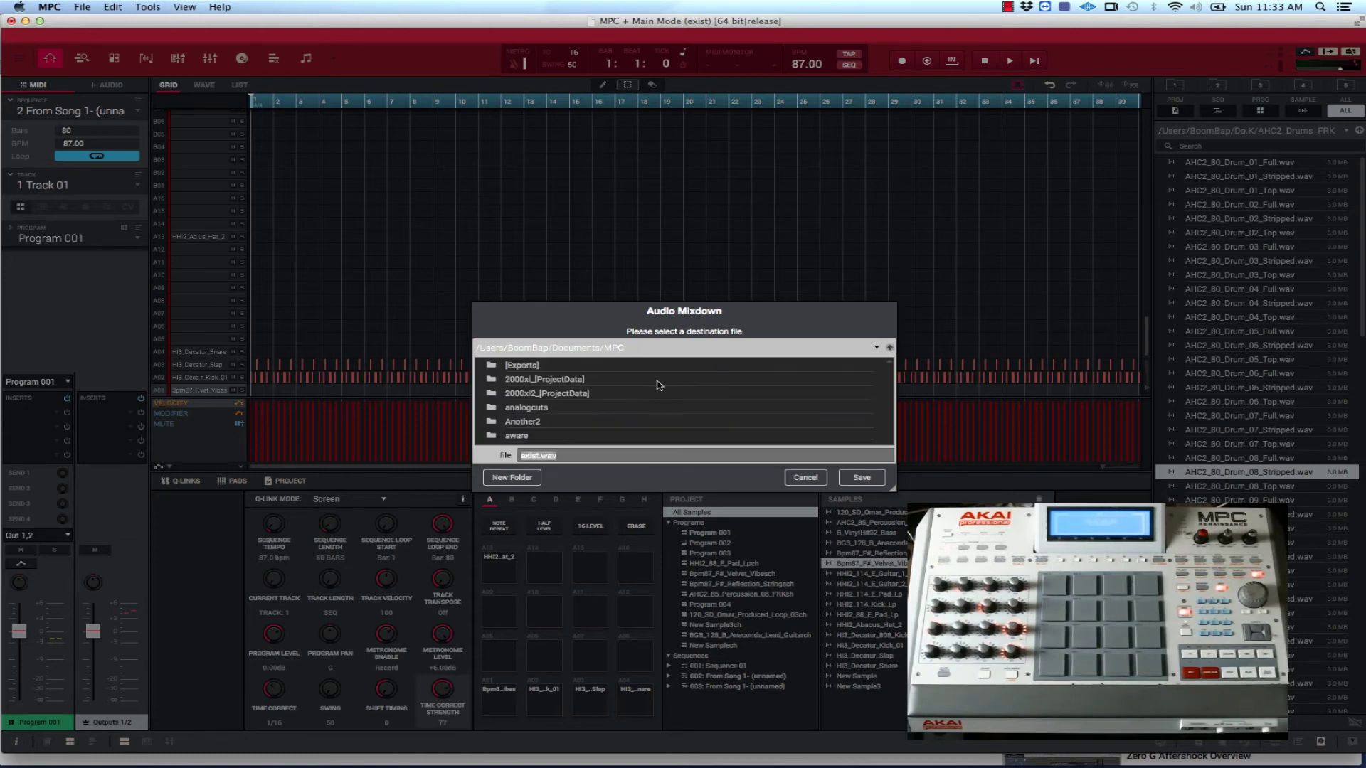
pyautogui.scroll(5, 656, 385)
pyautogui.scroll(-5, 658, 385)
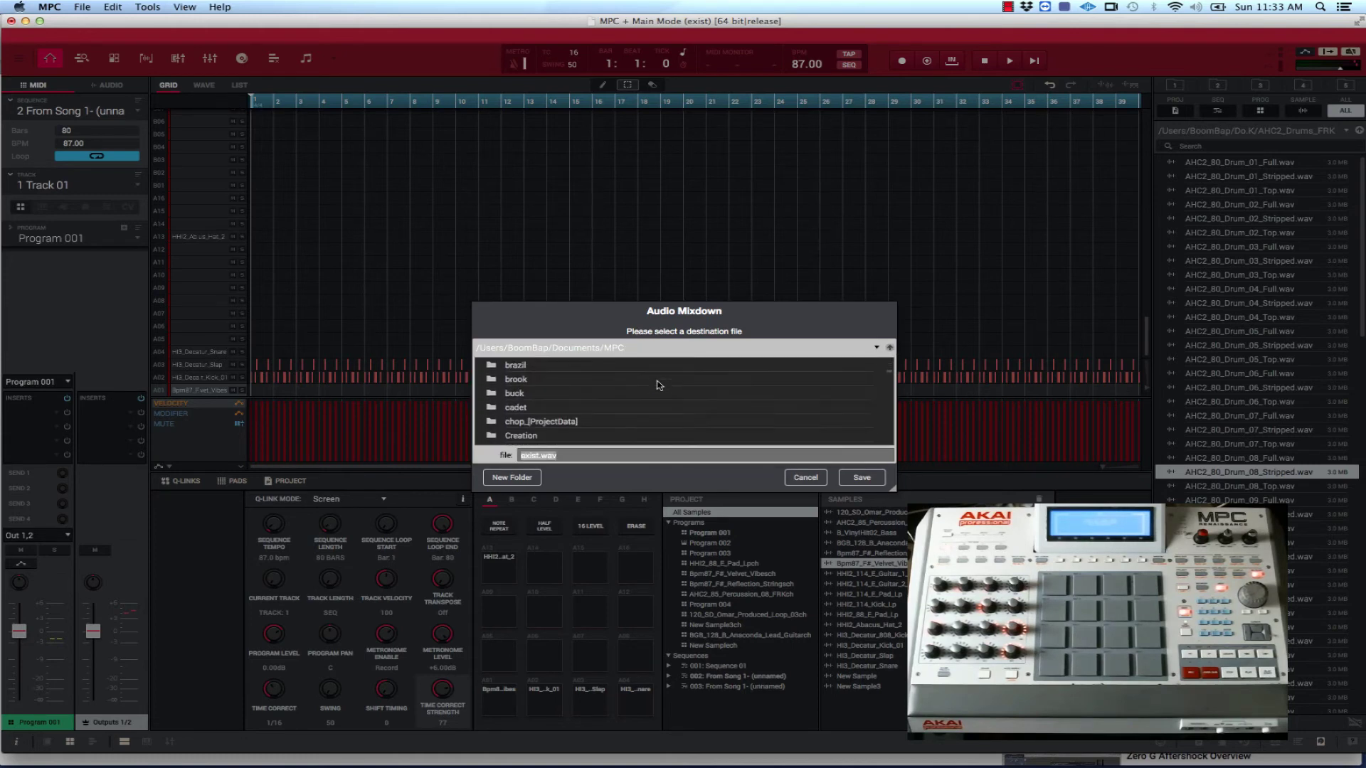
pyautogui.scroll(-4, 656, 384)
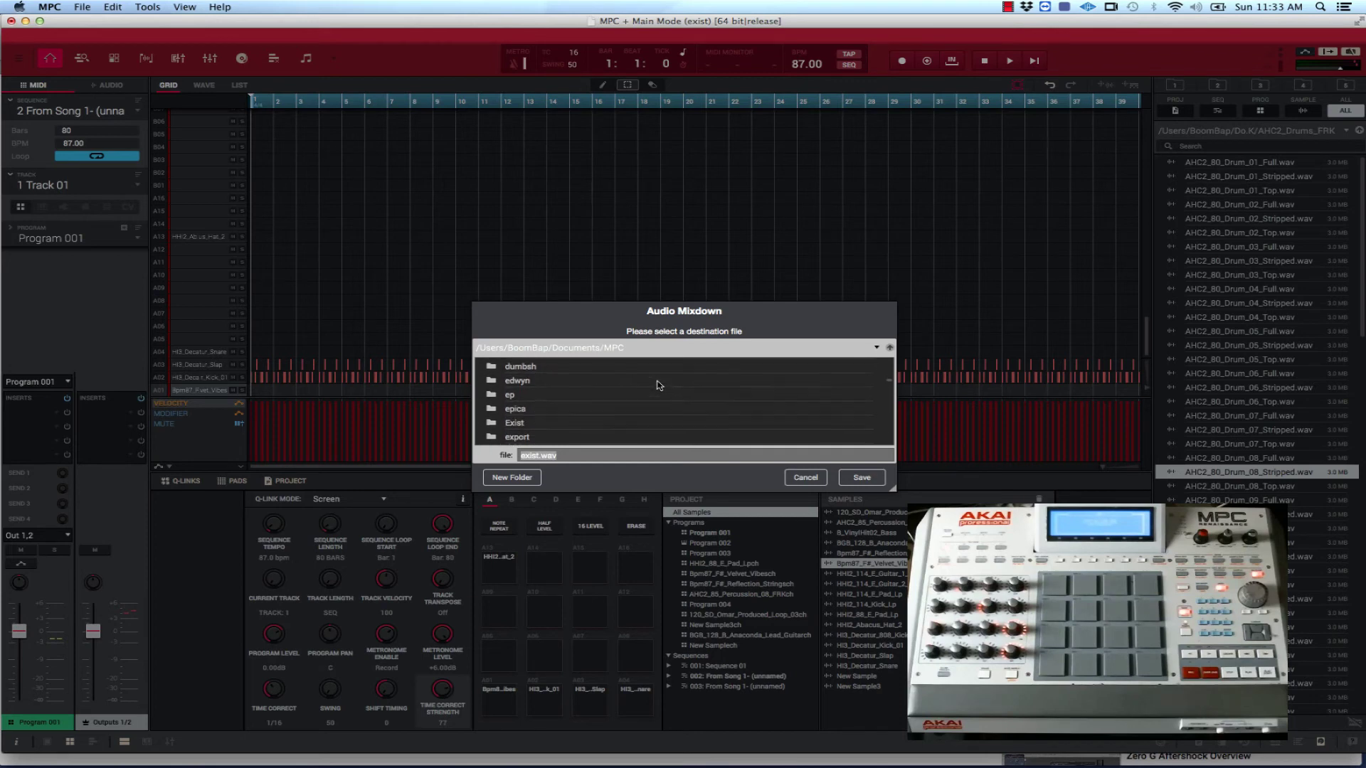
pyautogui.doubleClick(502, 437)
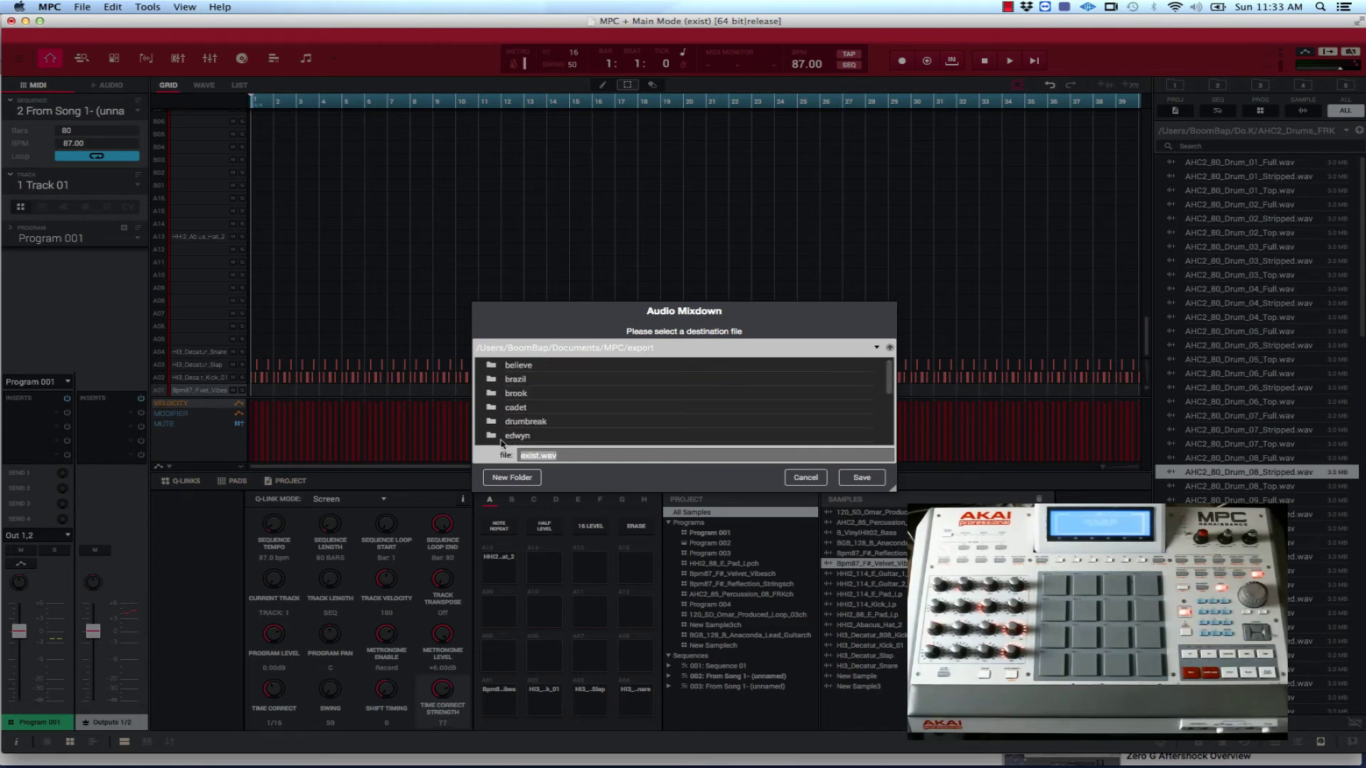
# Create a new 'exist' folder inside export and save the stem export there.
pyautogui.click(534, 480)
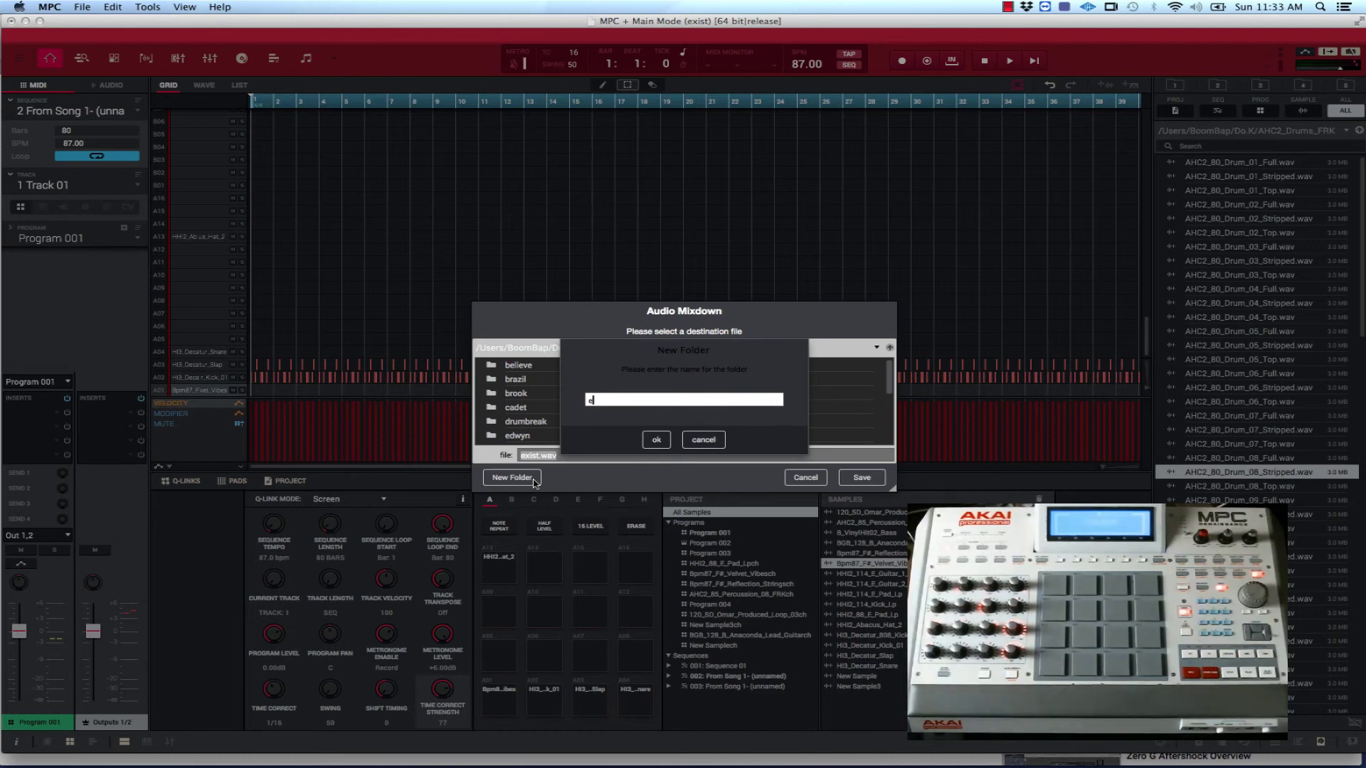
pyautogui.write('exist')
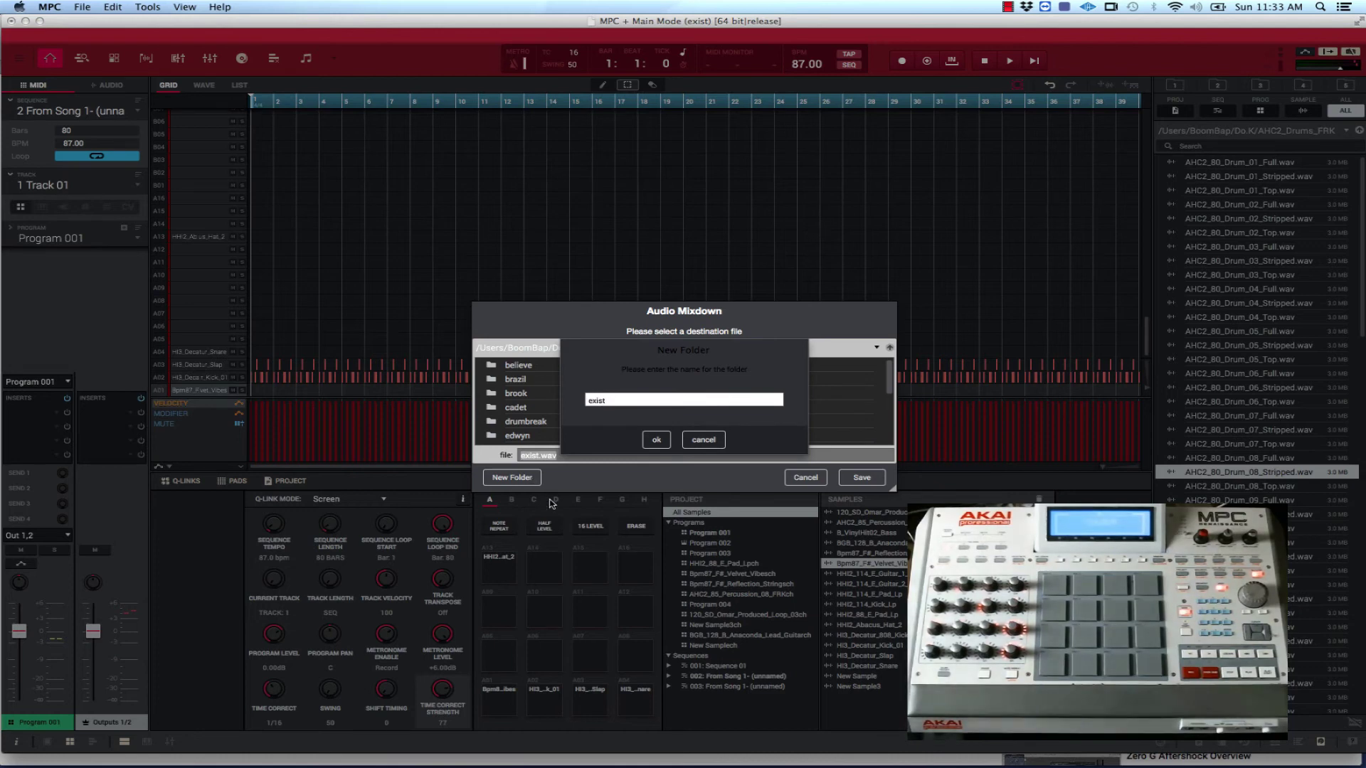
pyautogui.click(656, 438)
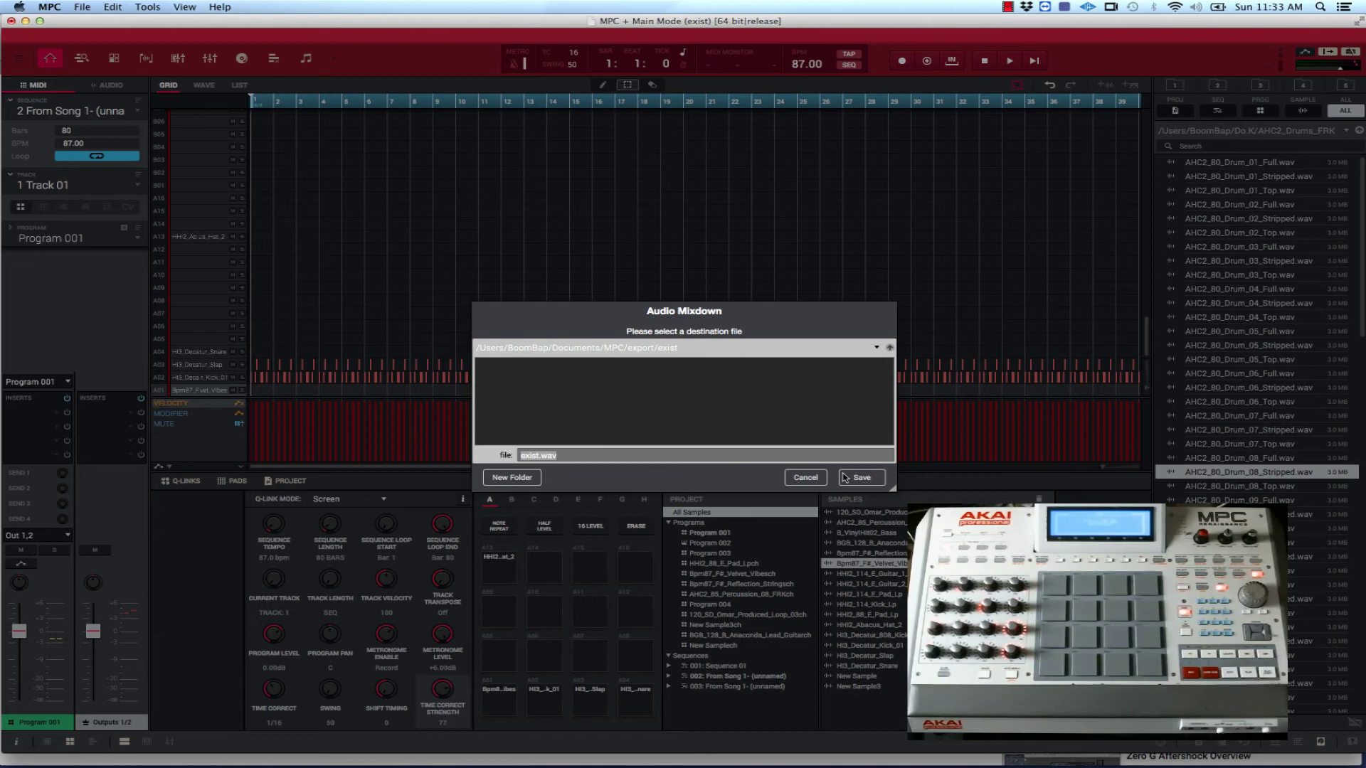
pyautogui.click(860, 477)
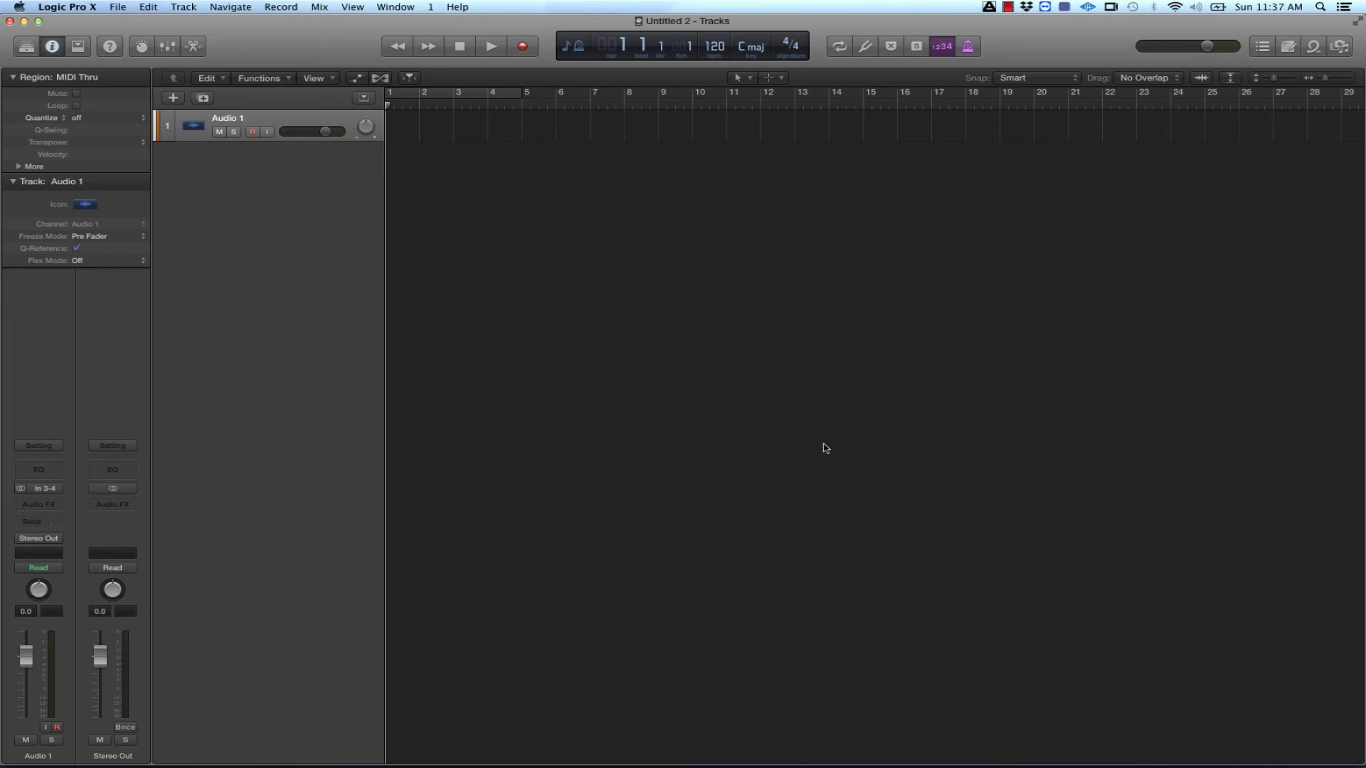
pyautogui.moveTo(775, 765)
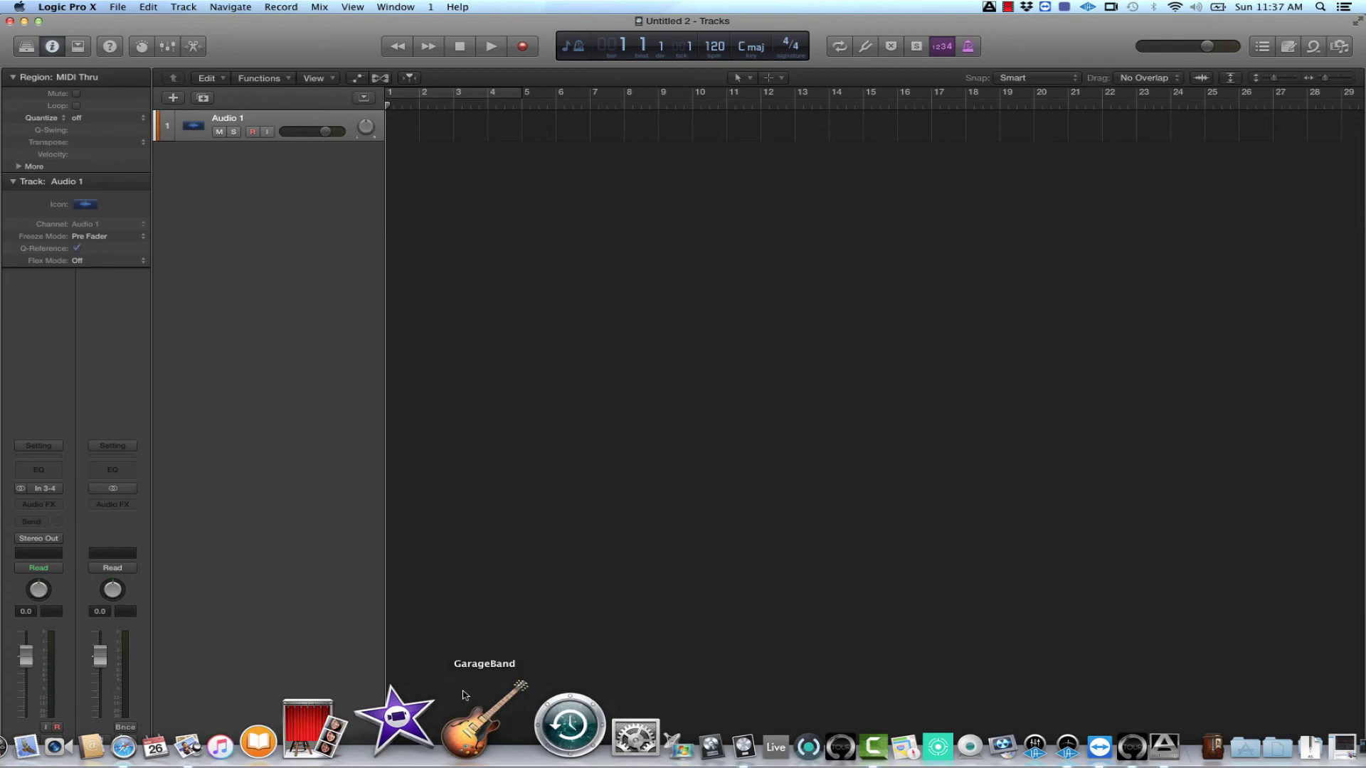
# In Finder, open Documents > MPC > export > exist and drag all ten WAVs into Logic.
pyautogui.click(564, 740)
pyautogui.click(824, 585)
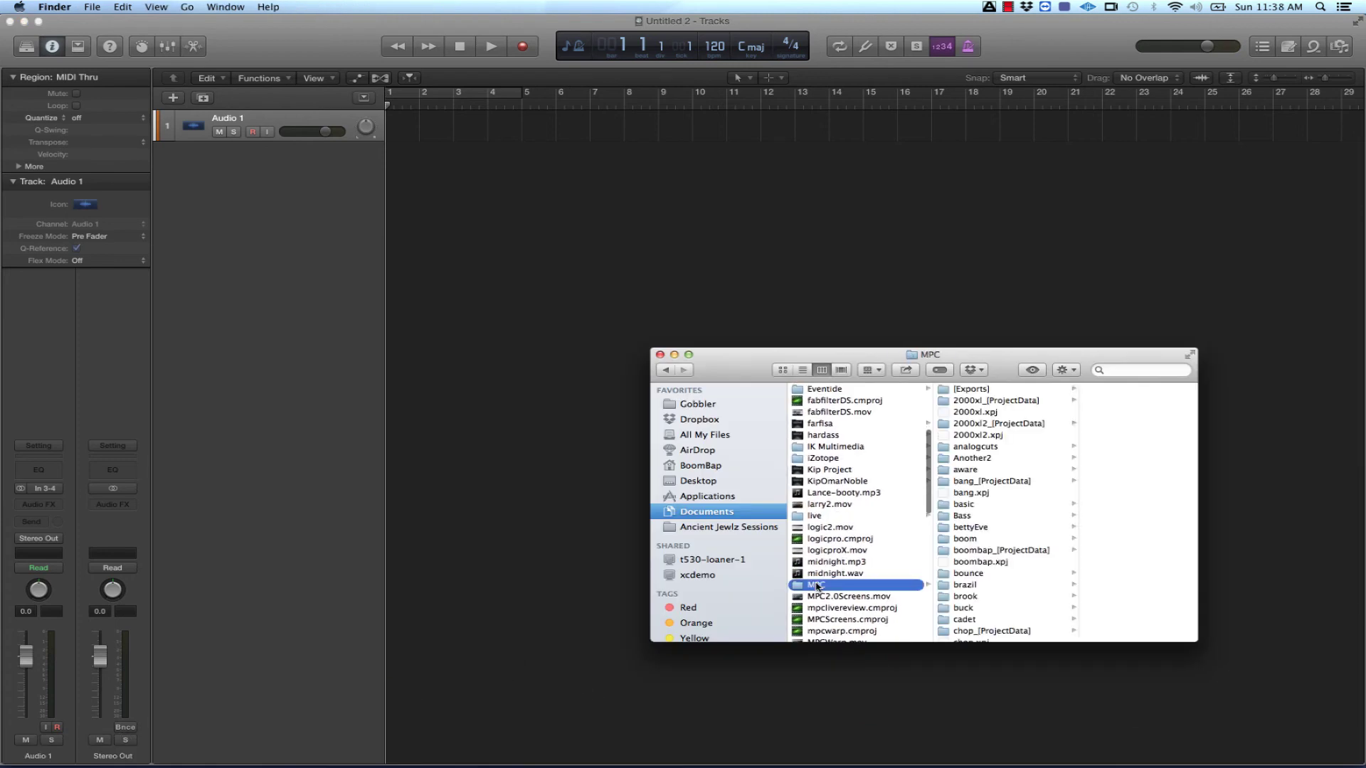
pyautogui.scroll(-5, 1010, 520)
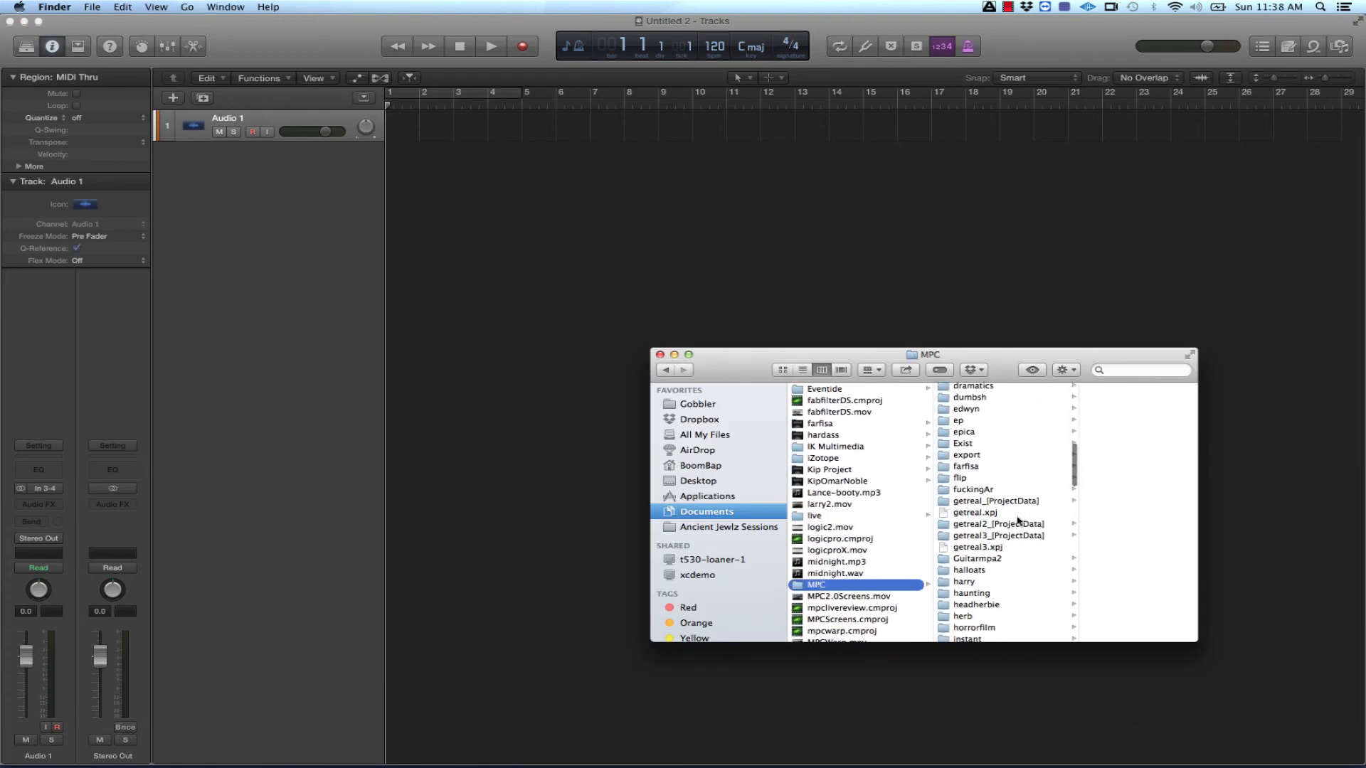
pyautogui.click(972, 455)
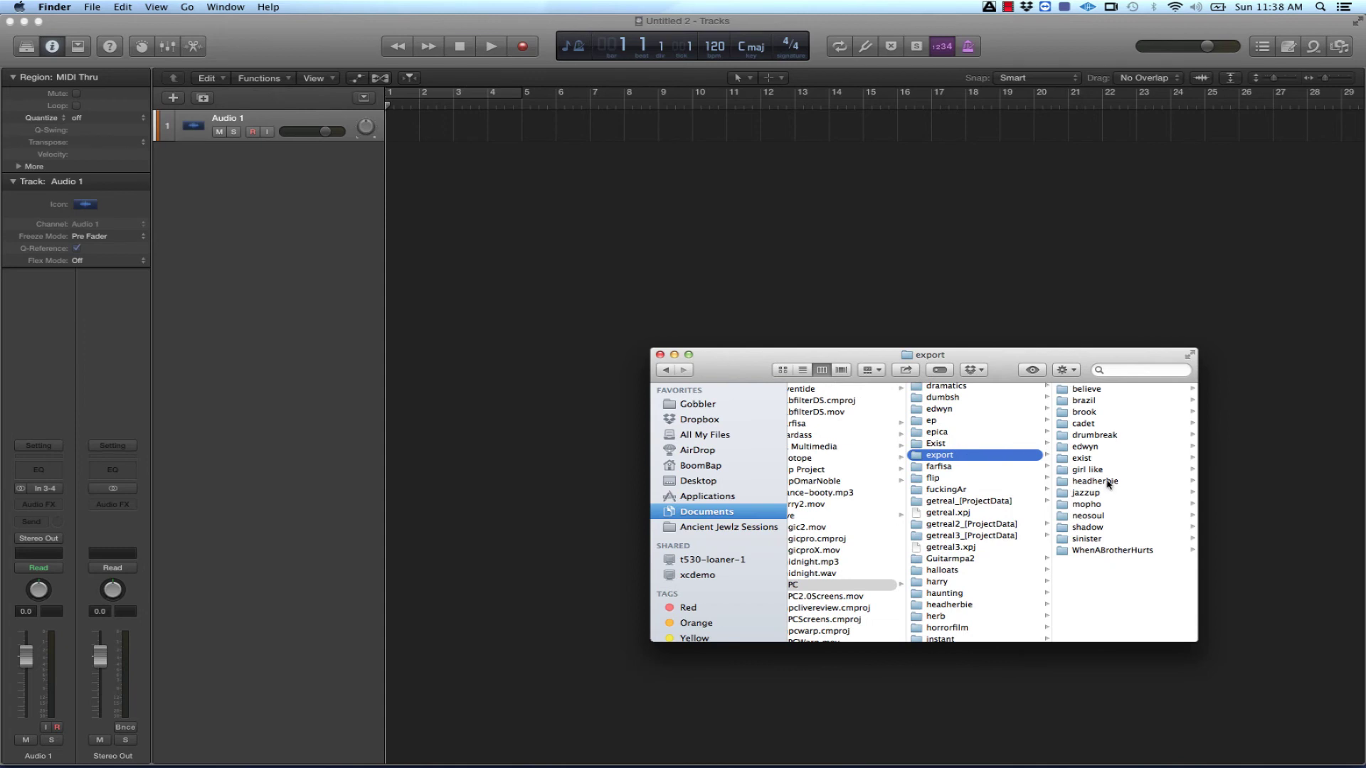
pyautogui.click(1084, 459)
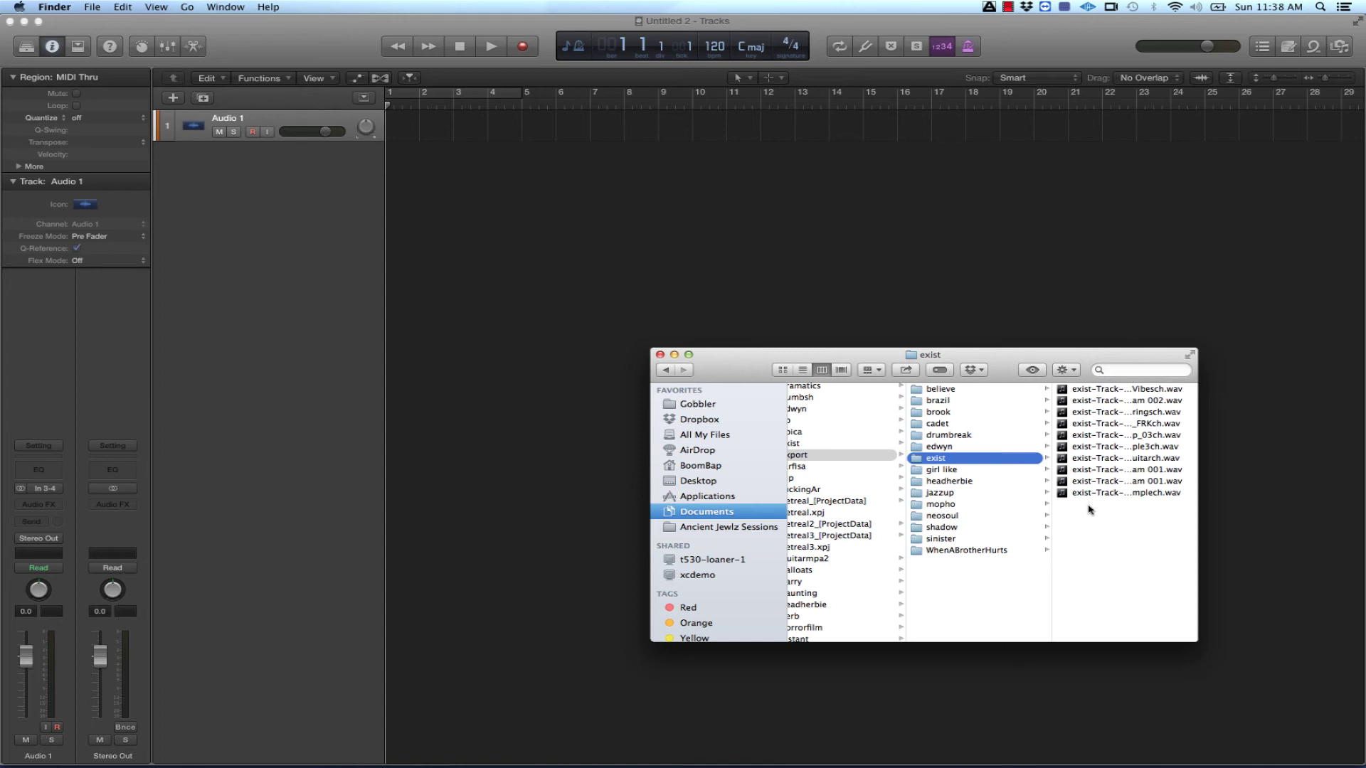
pyautogui.moveTo(1091, 510); pyautogui.dragTo(1106, 333)
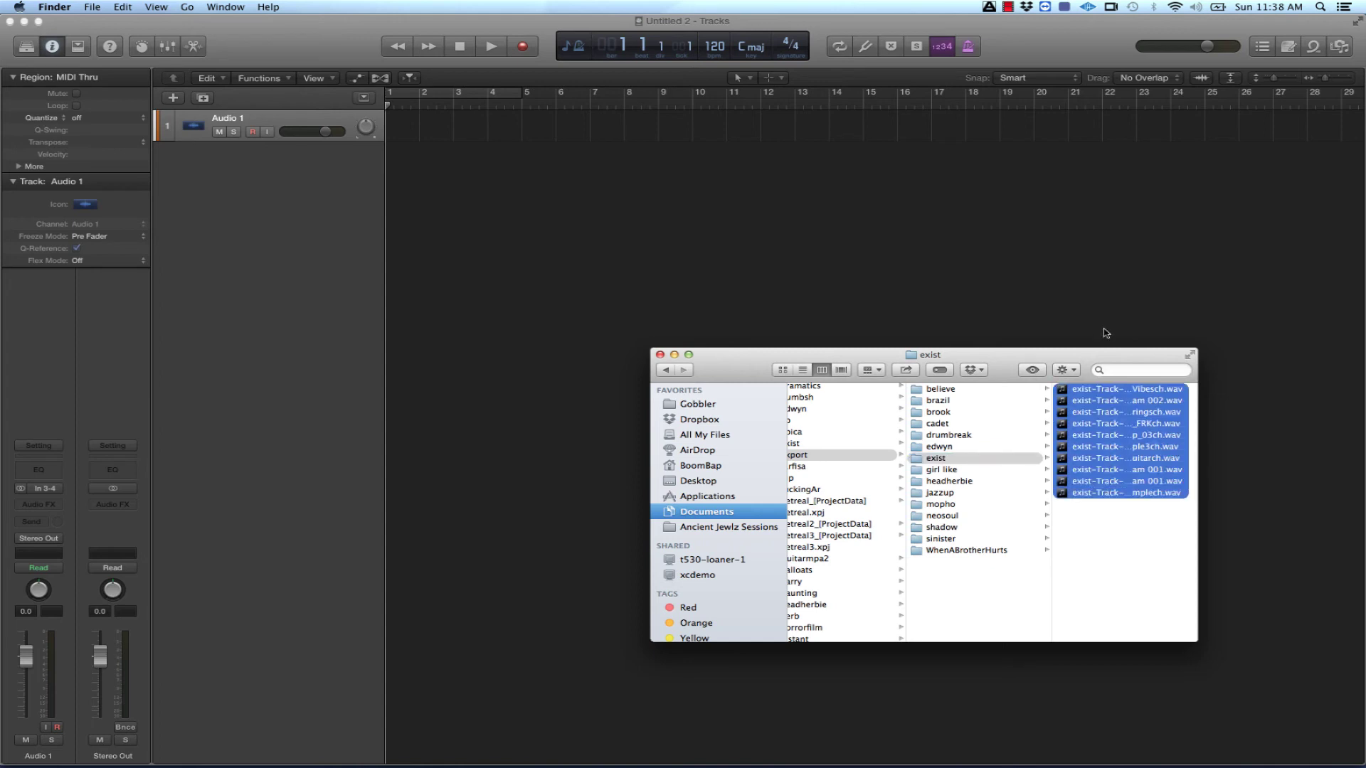
pyautogui.moveTo(1077, 390); pyautogui.dragTo(401, 132)
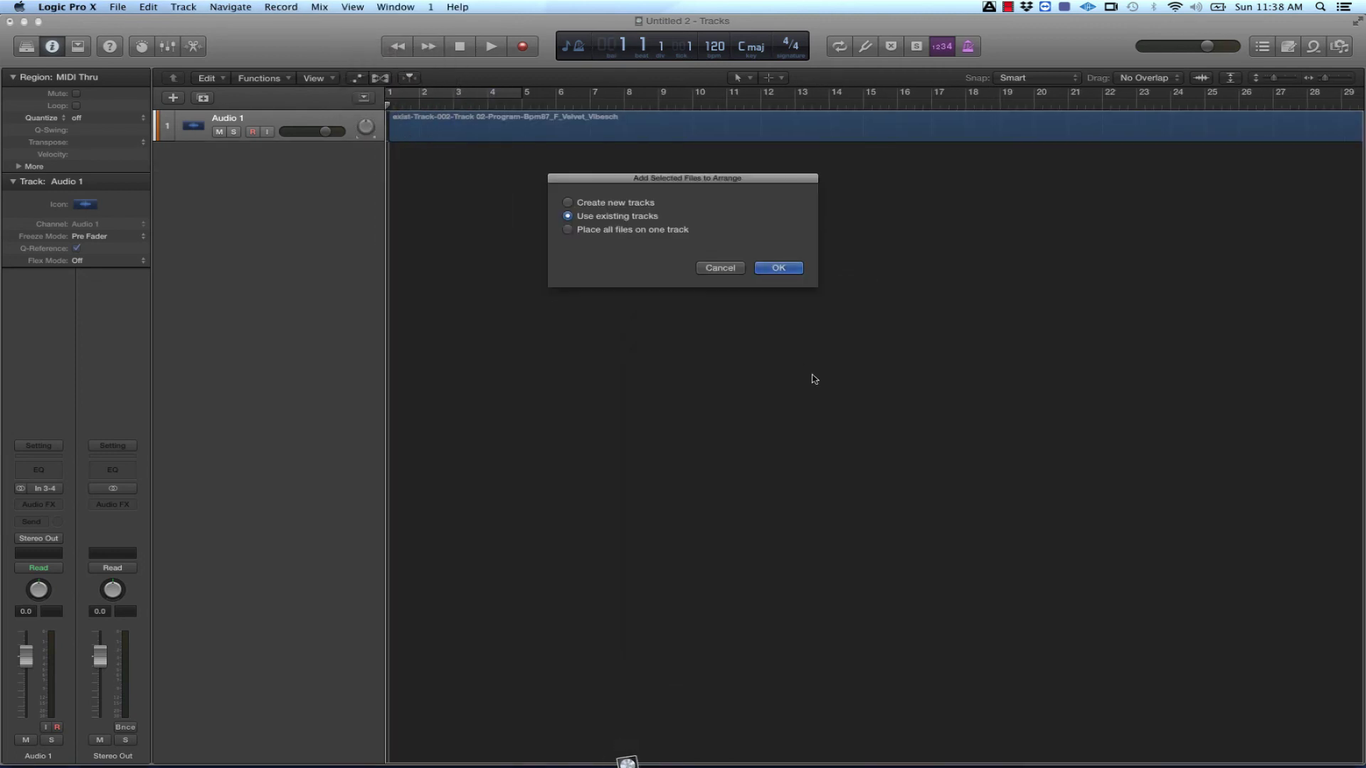
# Place the stems on existing tracks, set the tempo to 87 BPM, and start playback.
pyautogui.click(778, 268)
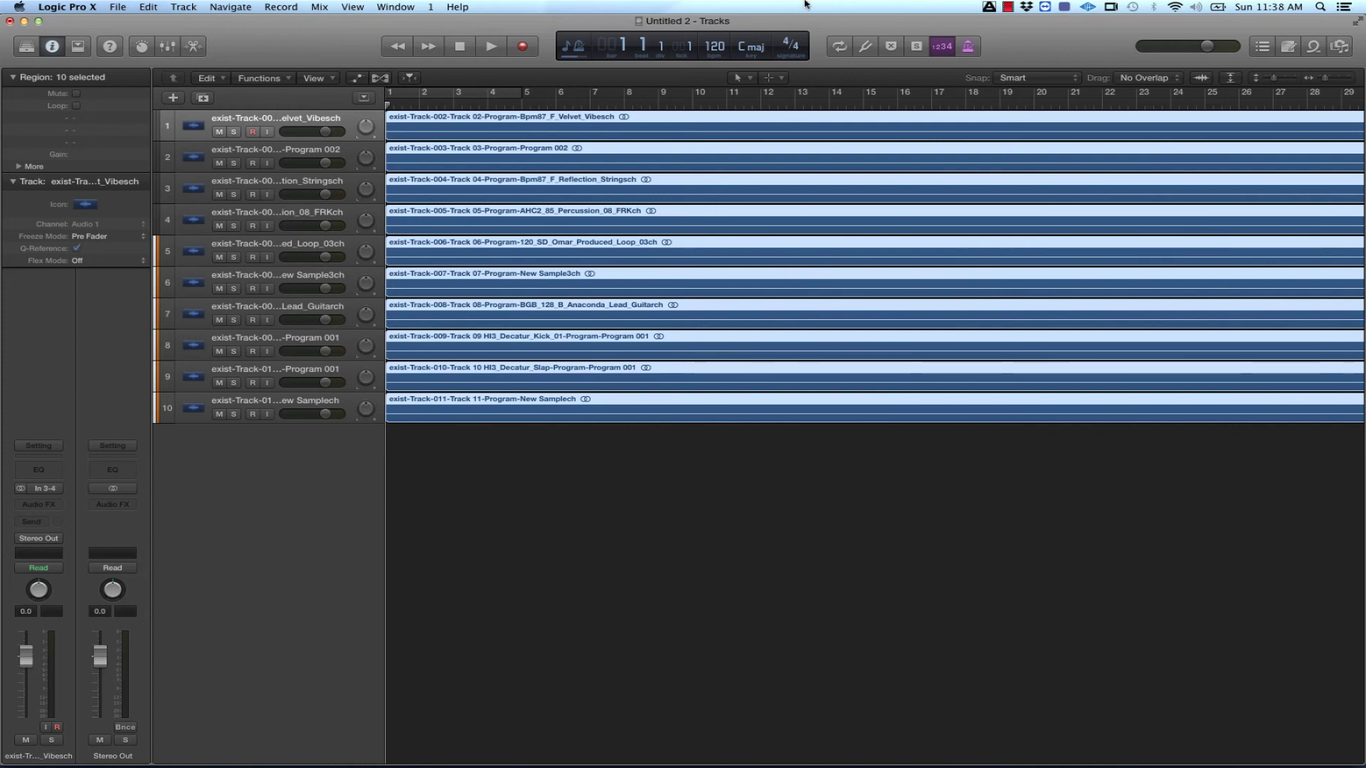
pyautogui.doubleClick(714, 46)
pyautogui.write('87')
pyautogui.press('Return')
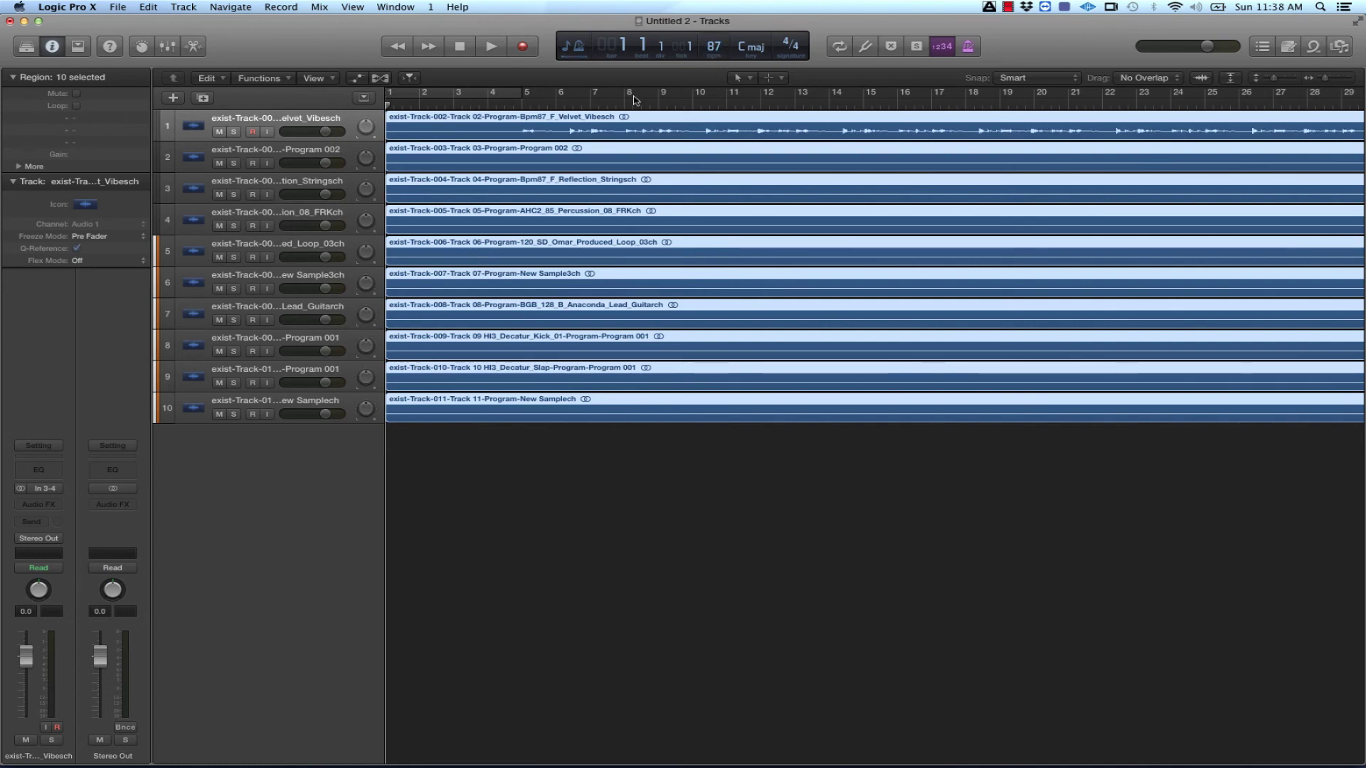
pyautogui.press('space')
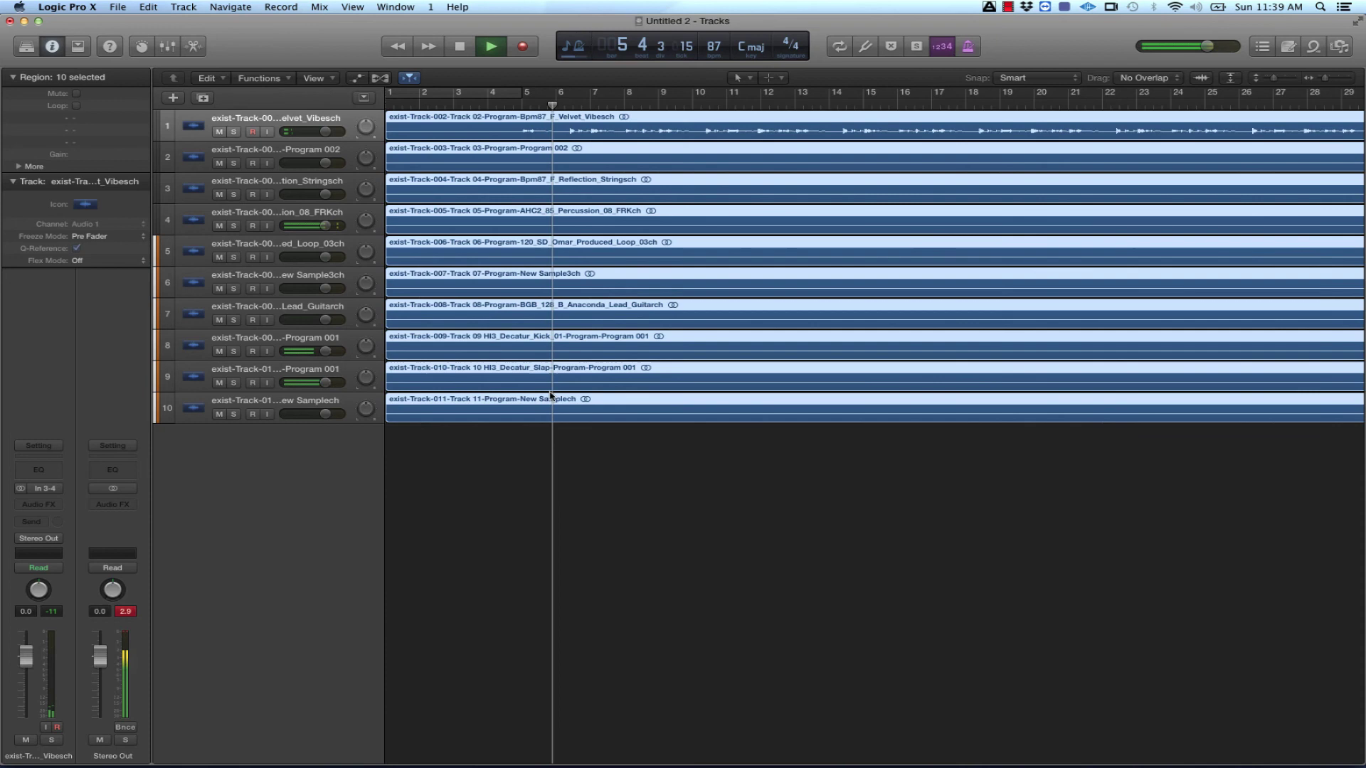
# Stop playback and select, then deselect, the regions on tracks 8 and 9.
pyautogui.click(590, 474)
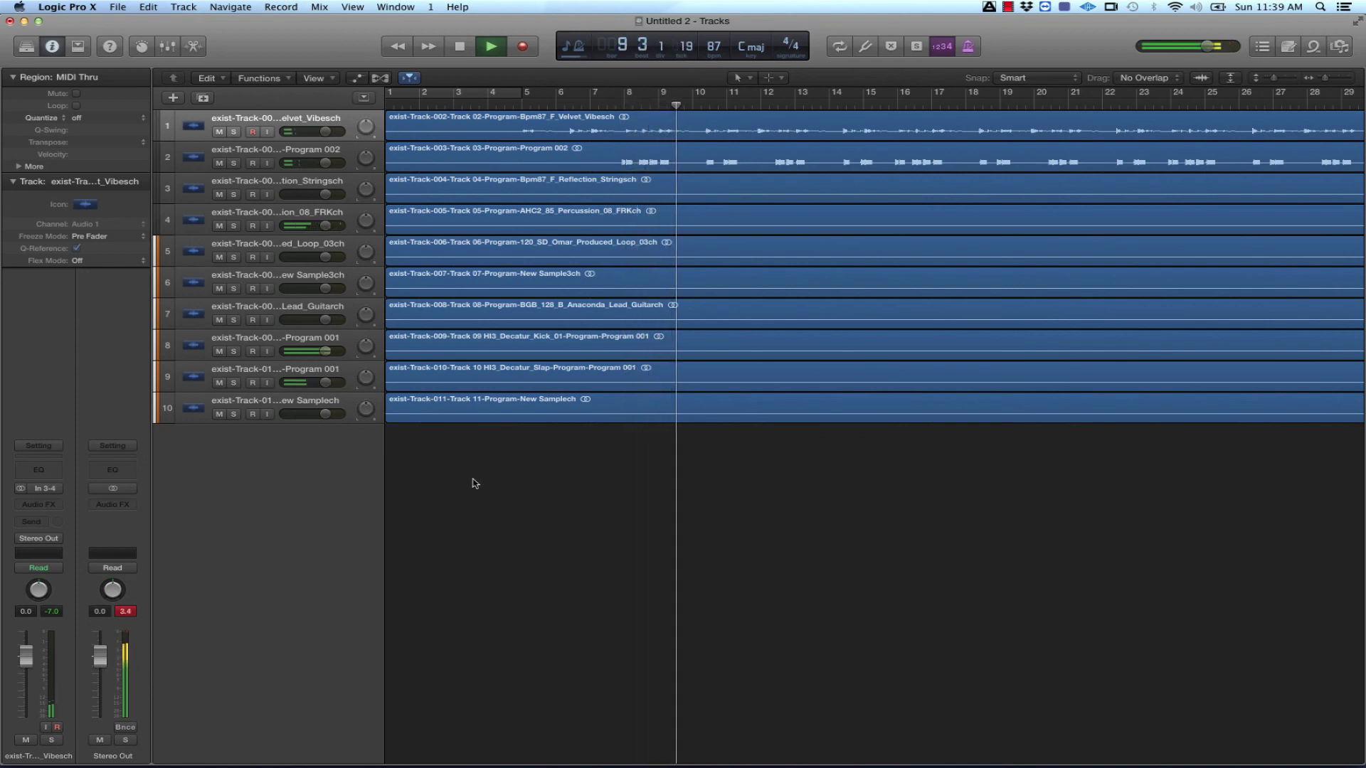
pyautogui.press('space')
pyautogui.click(596, 358)
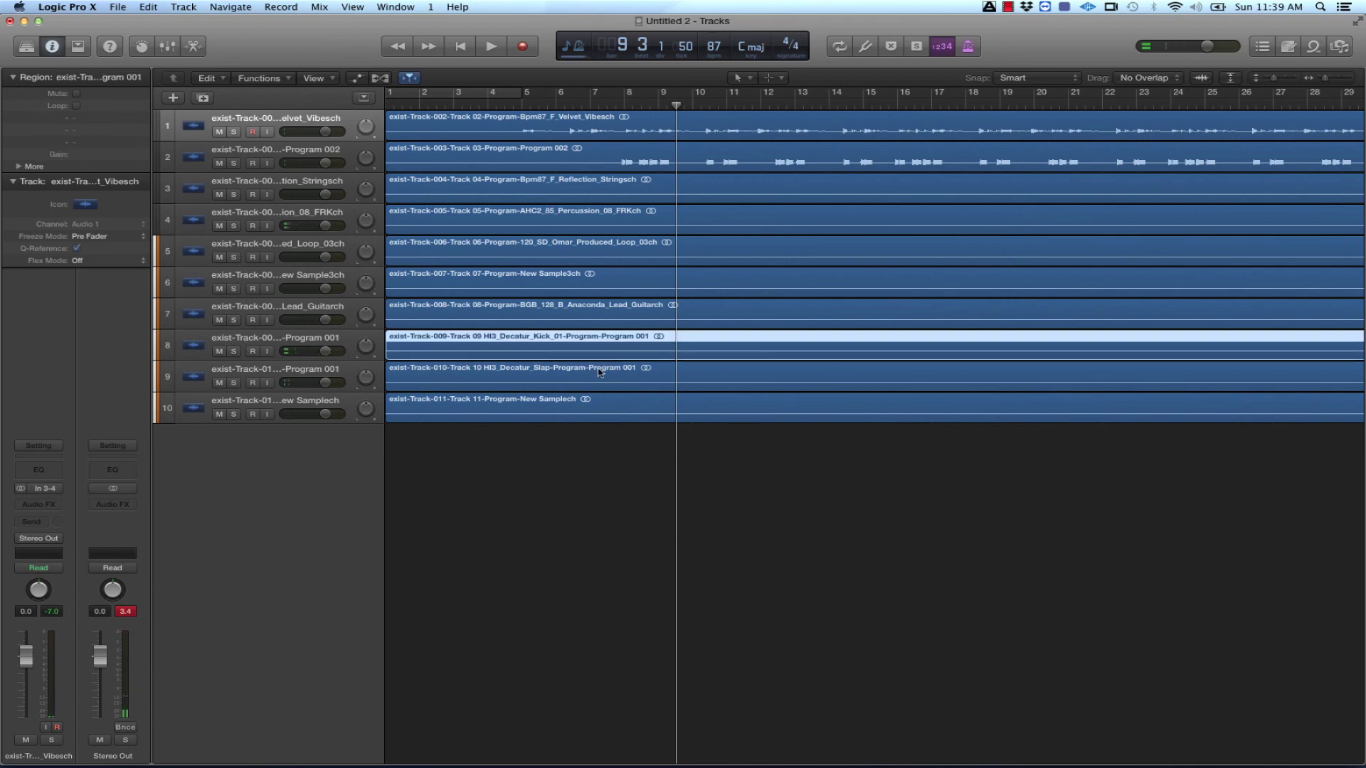
pyautogui.click(599, 375)
pyautogui.click(608, 479)
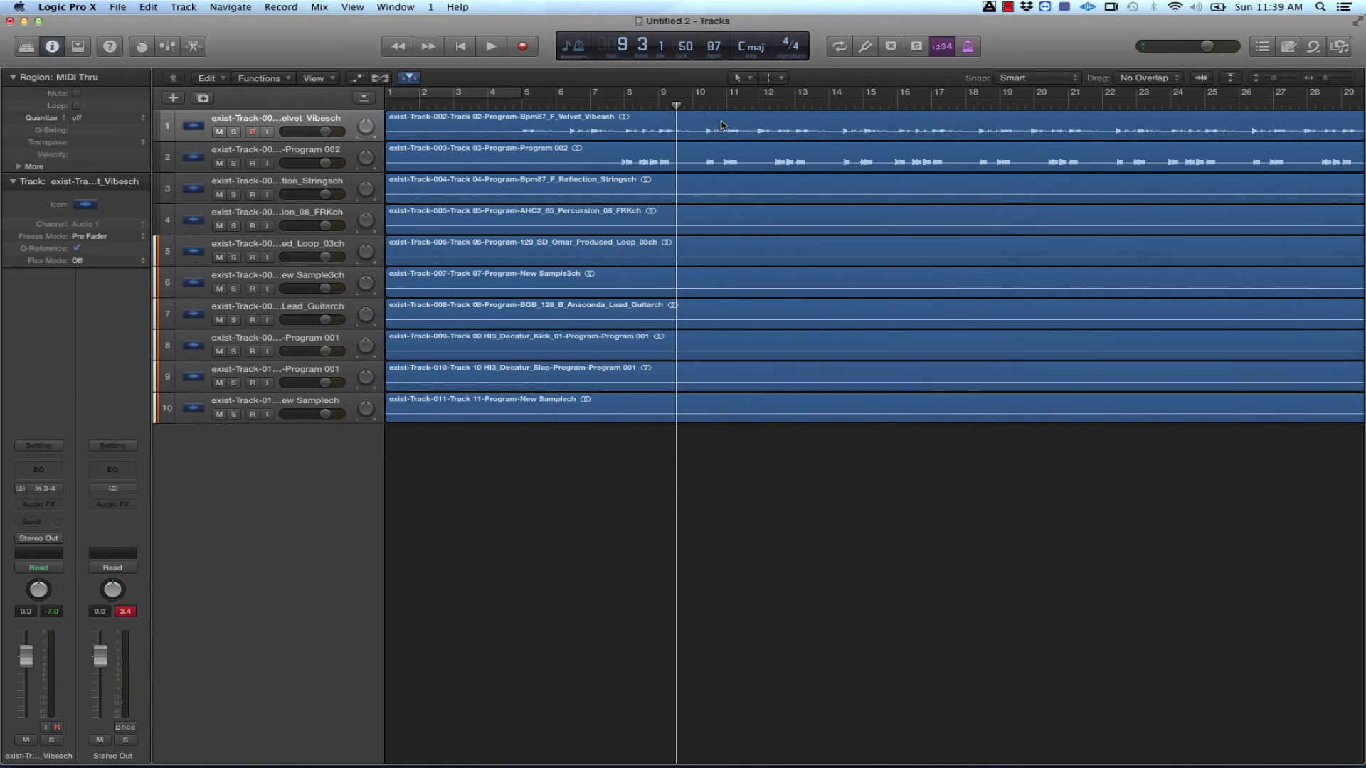
pyautogui.hscroll(-3, 882, 326)
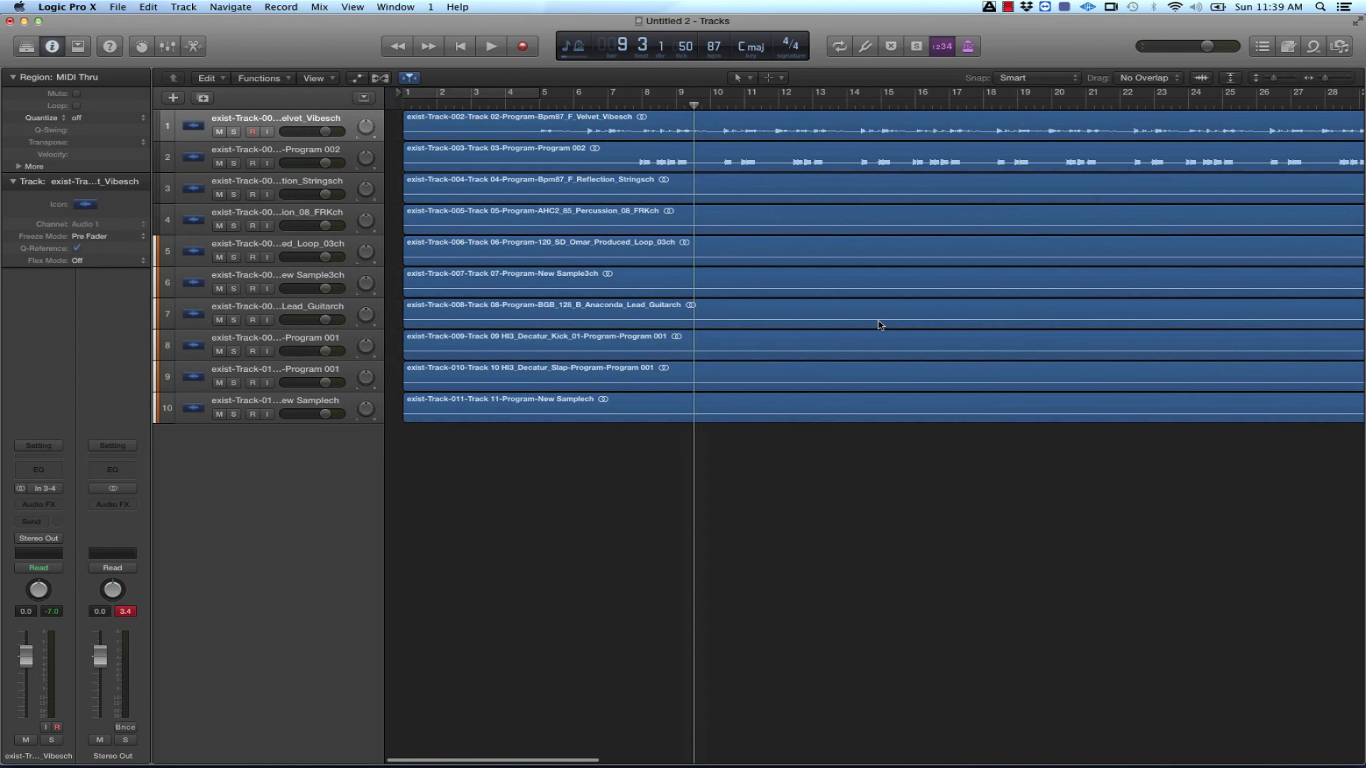
# Play the ten stems back again, then bring up the Mixer with X.
pyautogui.press('space')
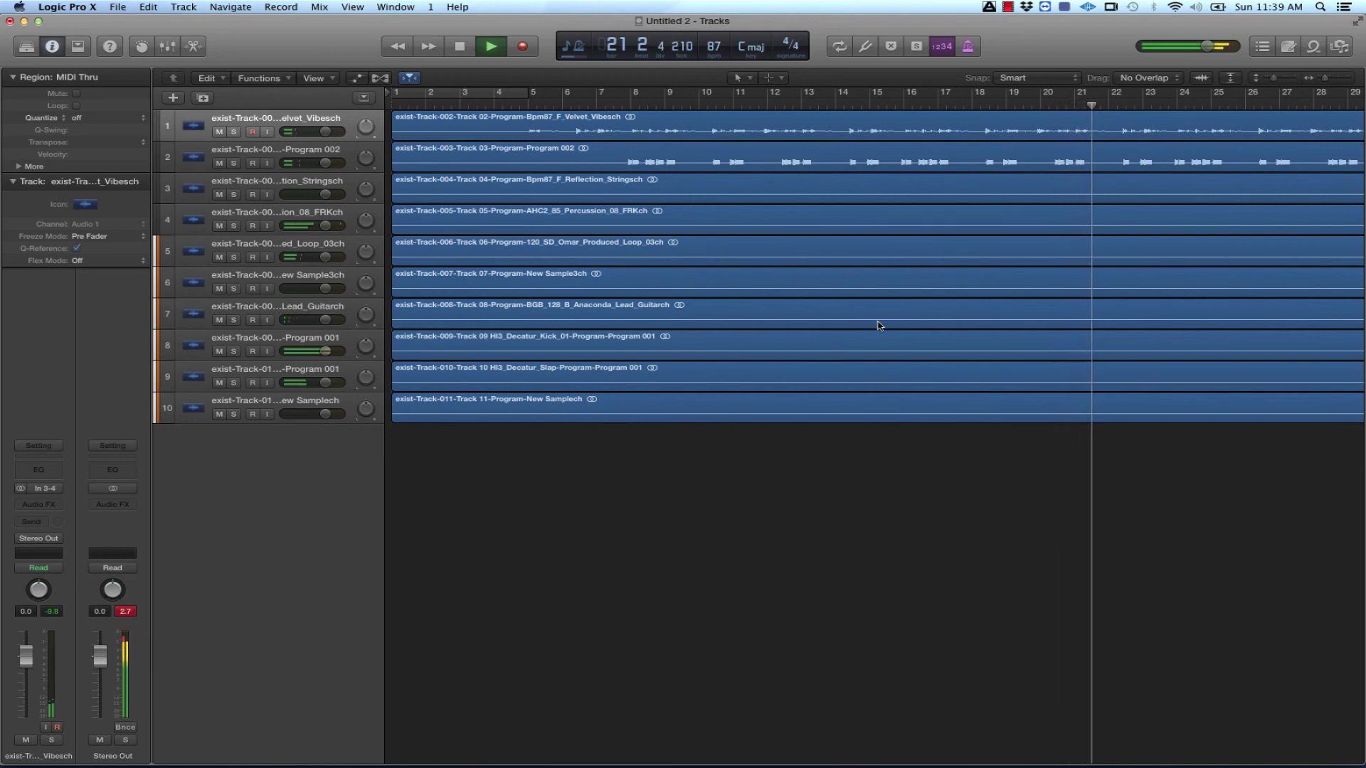
pyautogui.press('space')
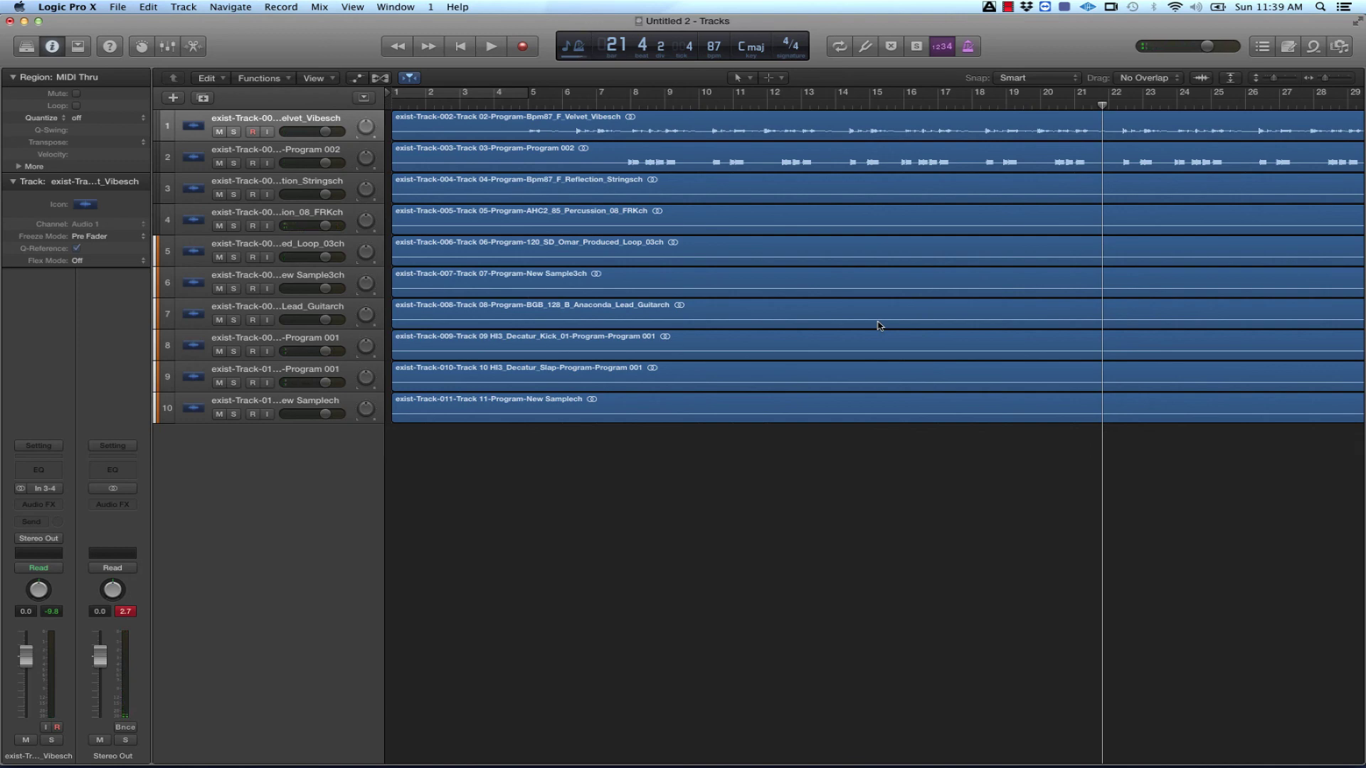
pyautogui.press('space')
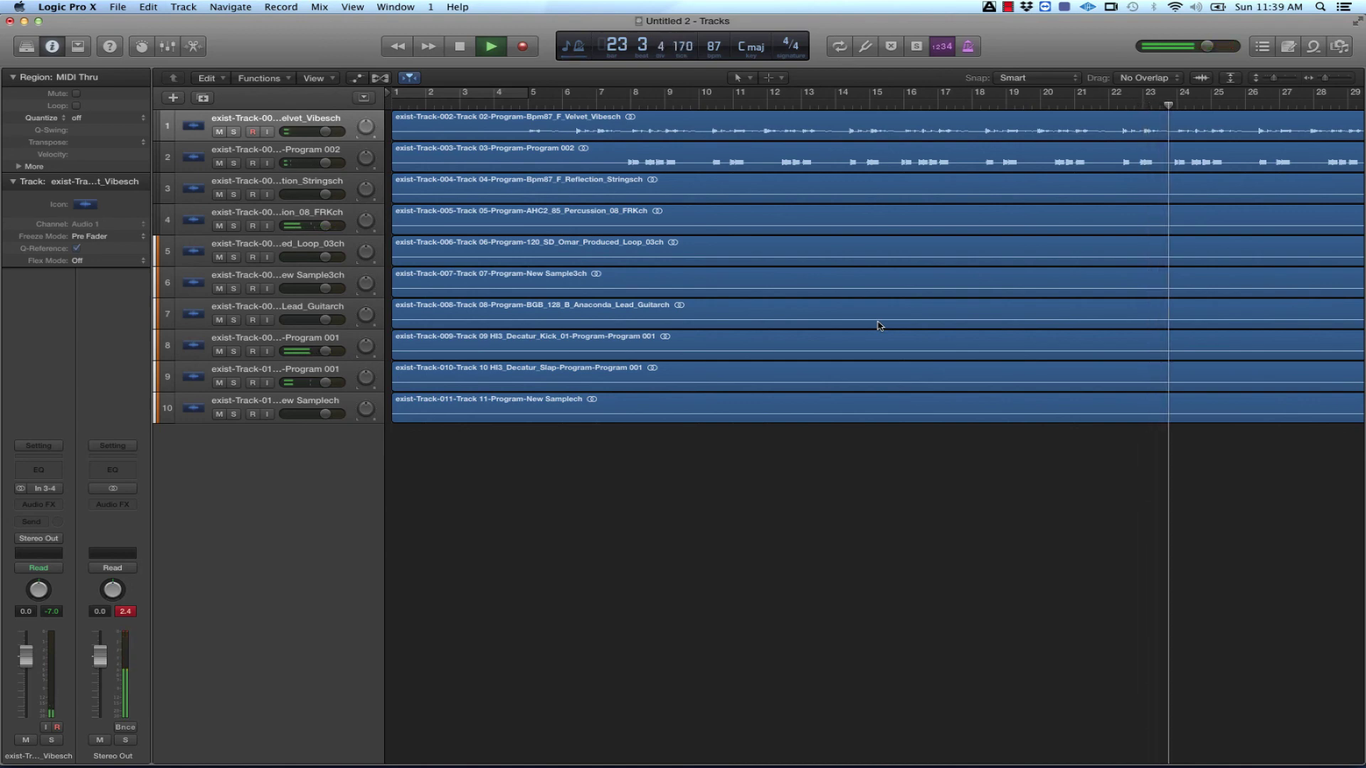
pyautogui.hscroll(10, 974, 469)
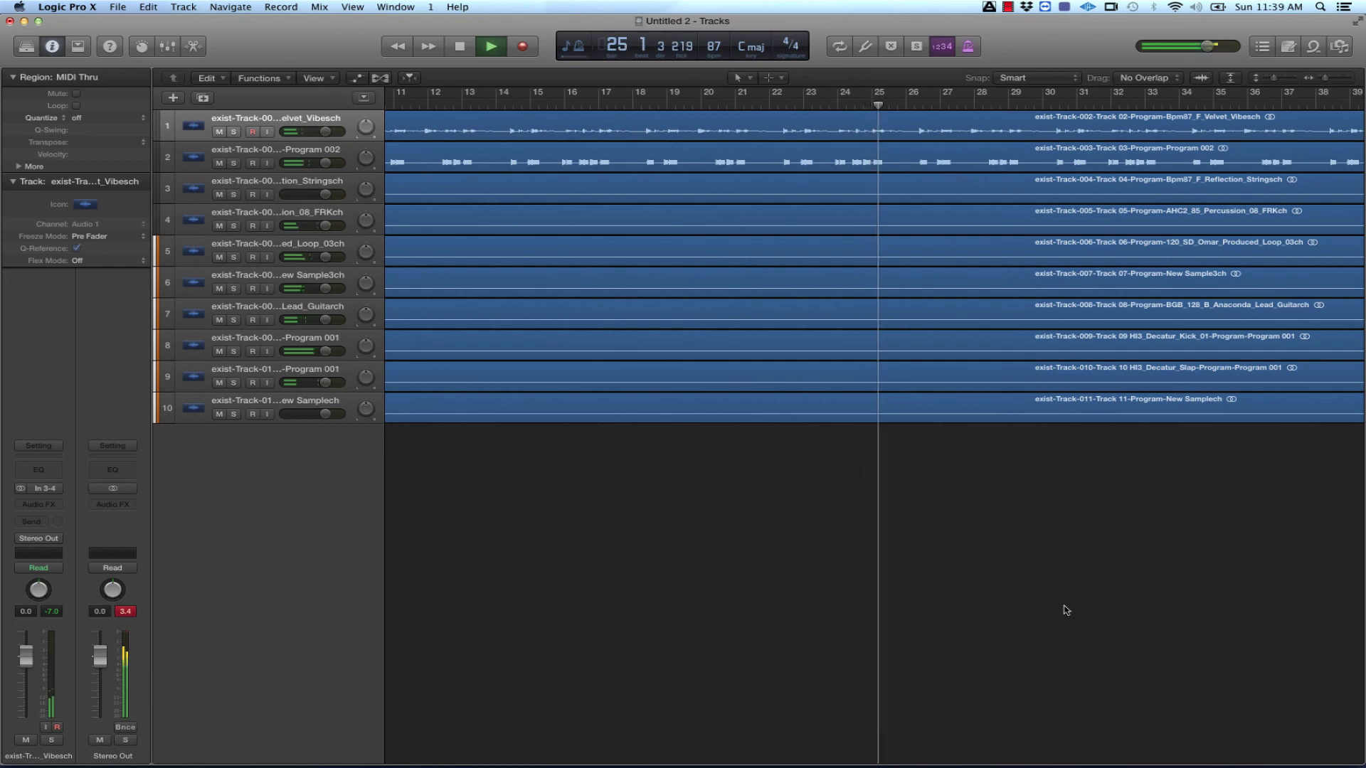
pyautogui.press('x')
pyautogui.press('space')
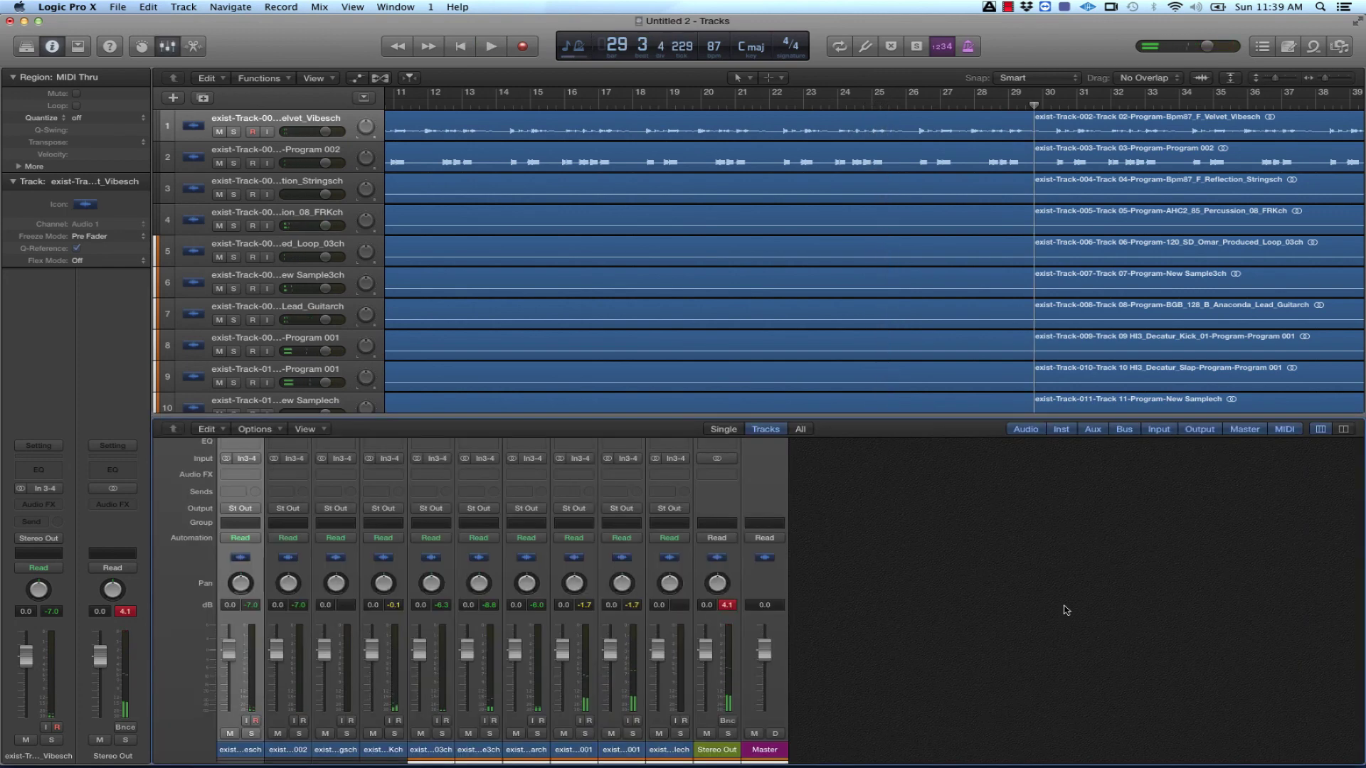